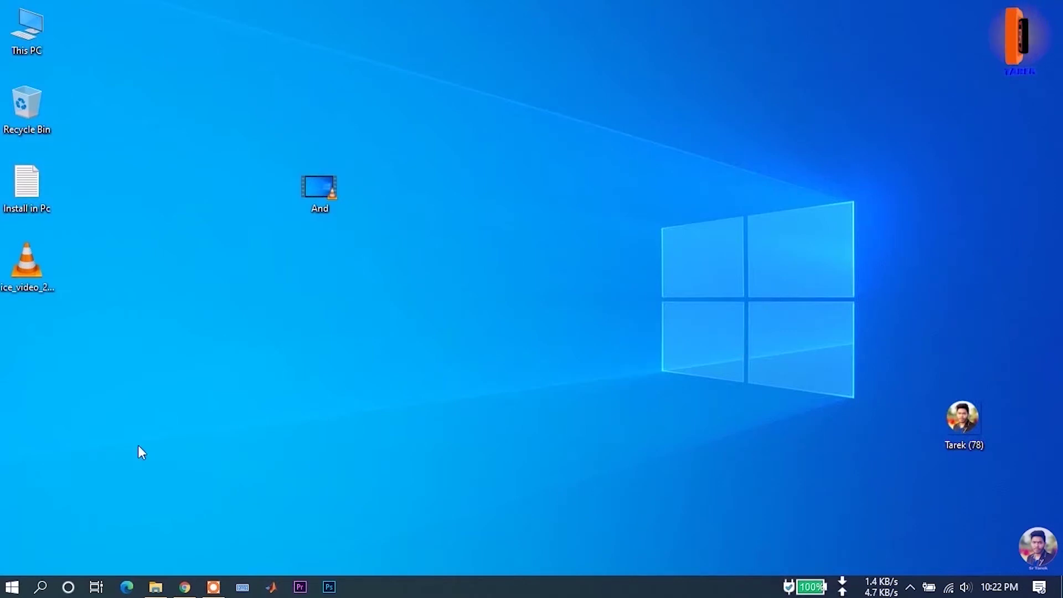
mouse_move(159, 584)
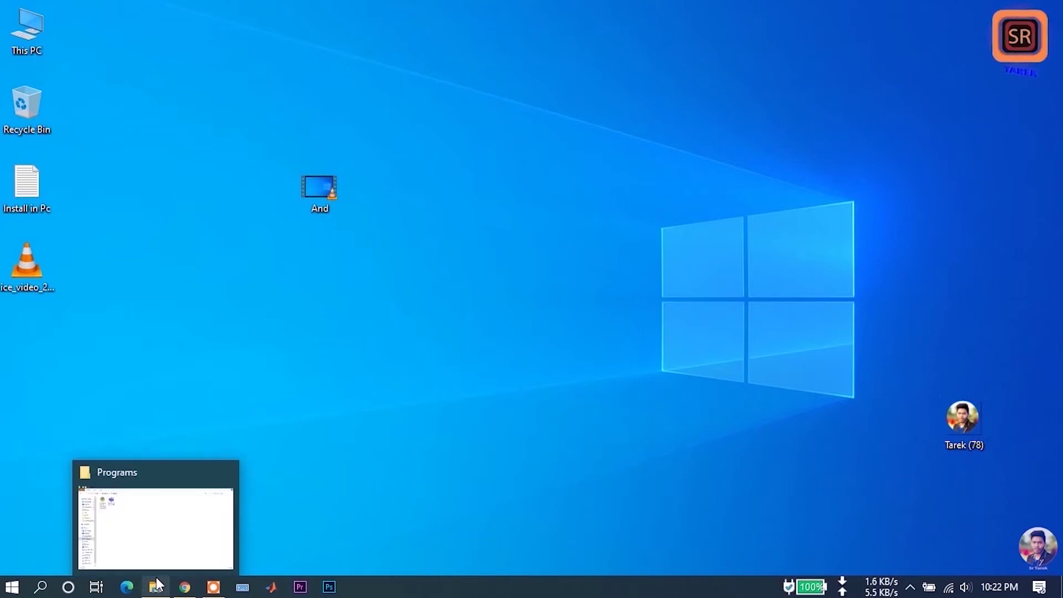
right_click(161, 127)
click(196, 173)
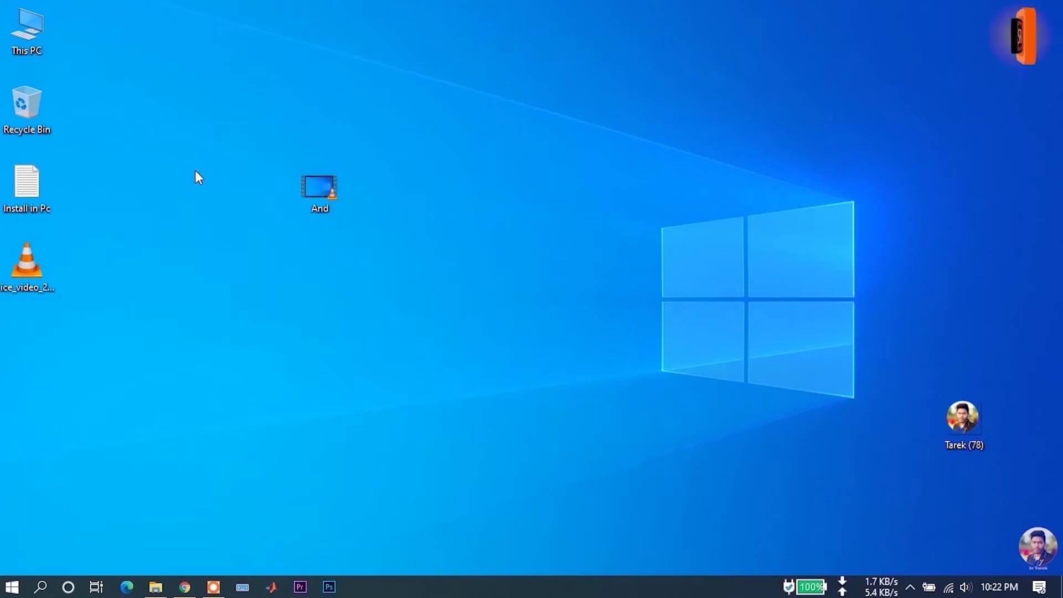
Launch the android-studio-ide-193.6626763-windows installer from the Programs download folder and minimize the folder window.
click(155, 586)
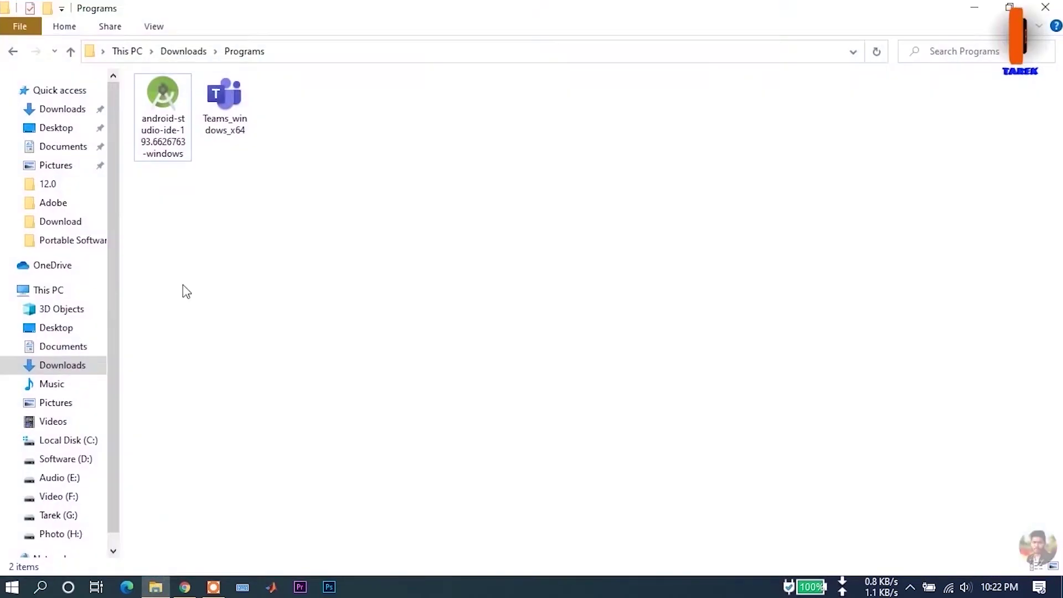
double_click(163, 111)
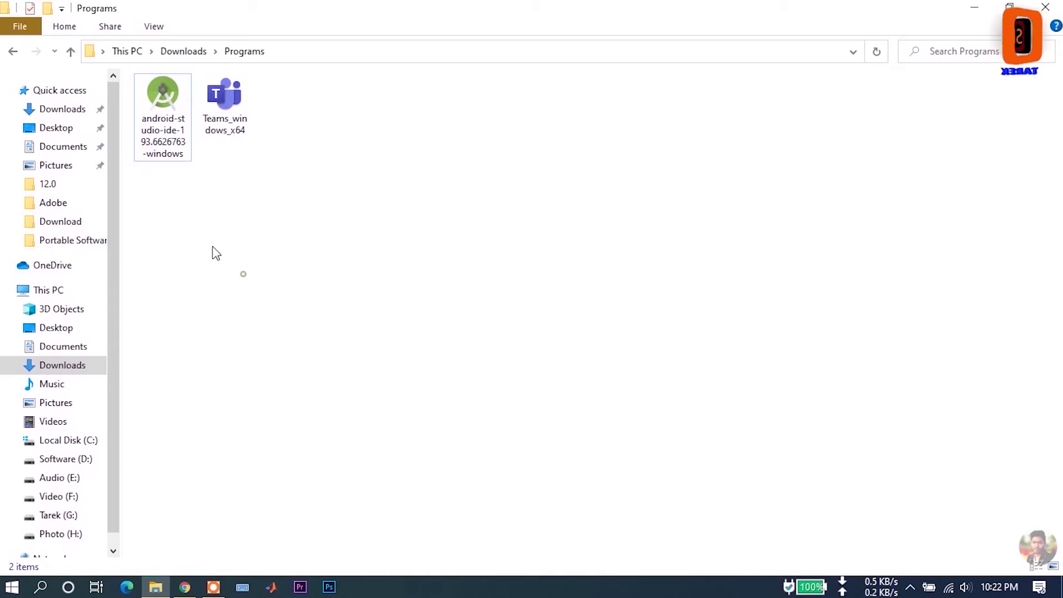
click(169, 108)
right_click(175, 111)
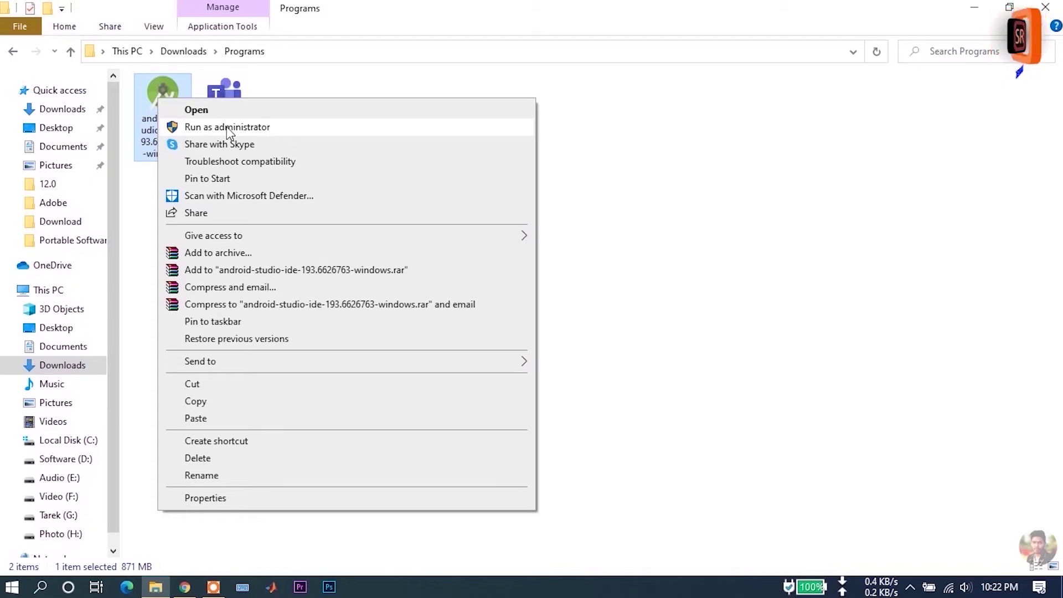
click(325, 109)
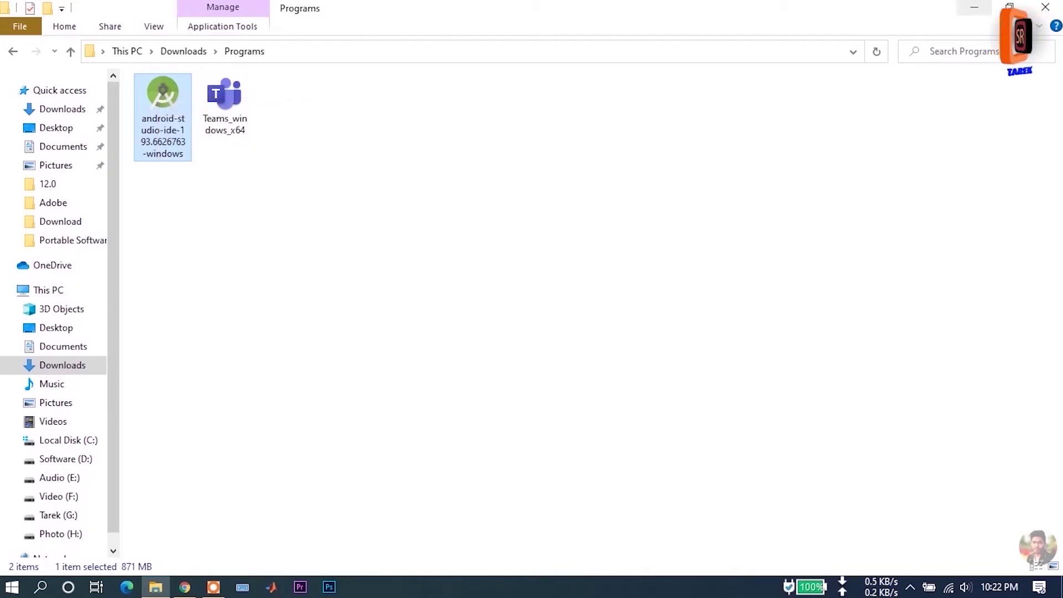
click(974, 7)
right_click(520, 65)
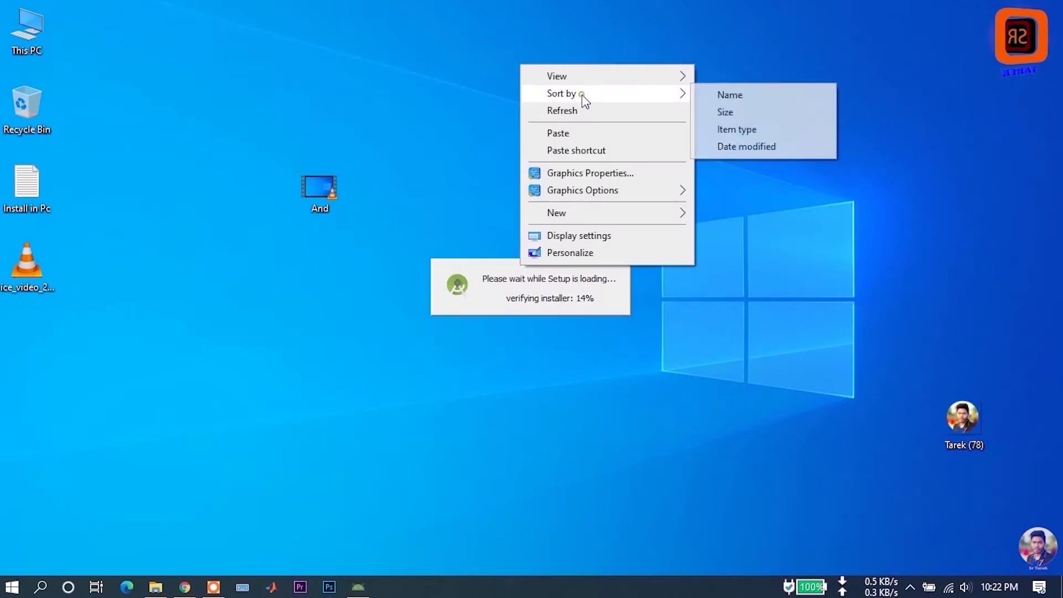
click(579, 110)
right_click(480, 57)
click(539, 104)
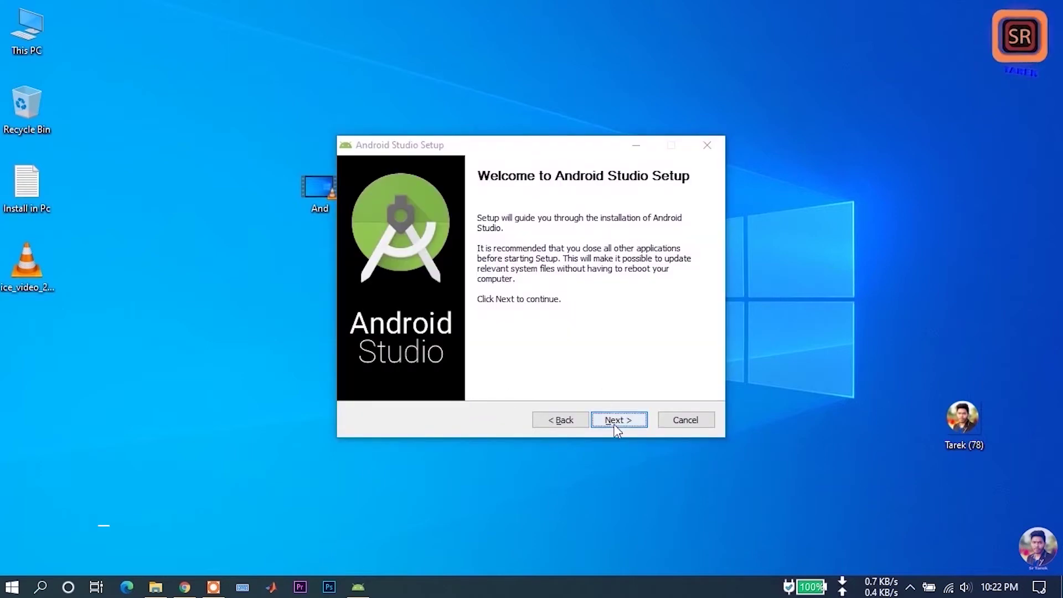
Proceed past the setup's welcome page and accept the Android Studio and Android Virtual Device components.
click(427, 153)
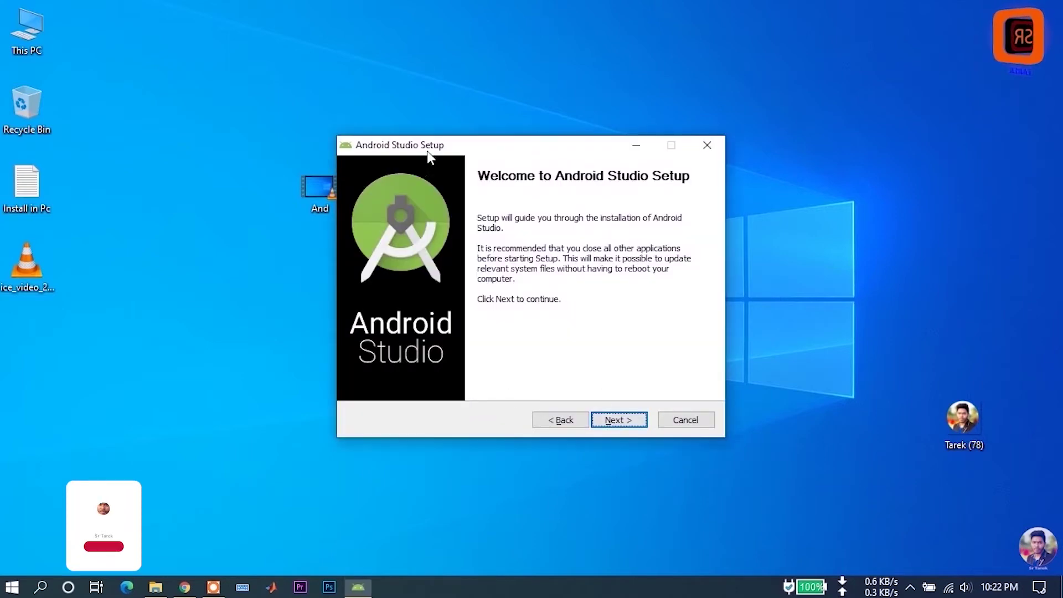
drag(427, 151, 390, 123)
click(600, 392)
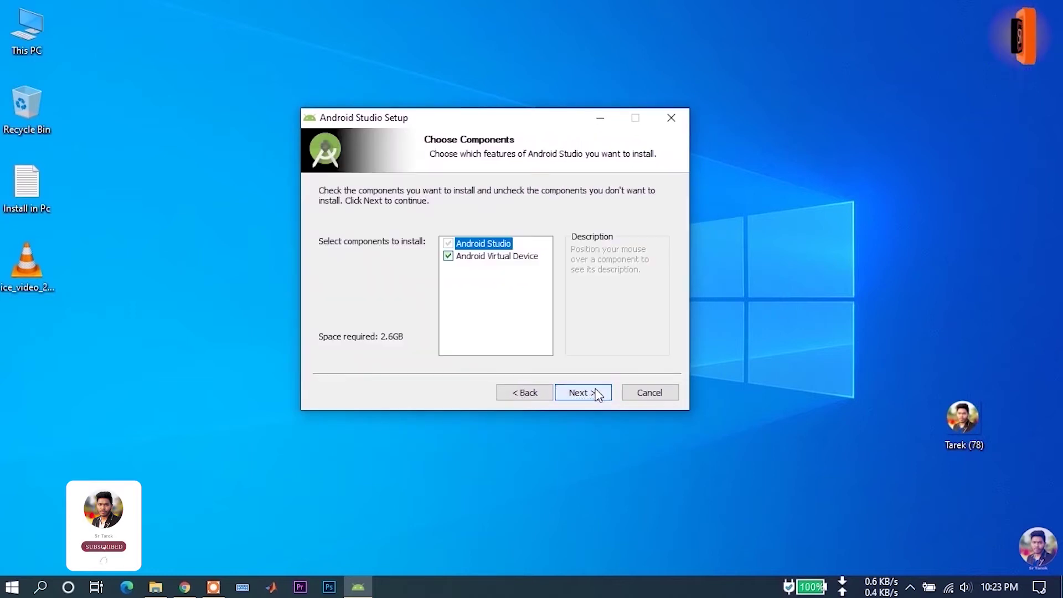
drag(427, 118, 456, 110)
mouse_move(486, 254)
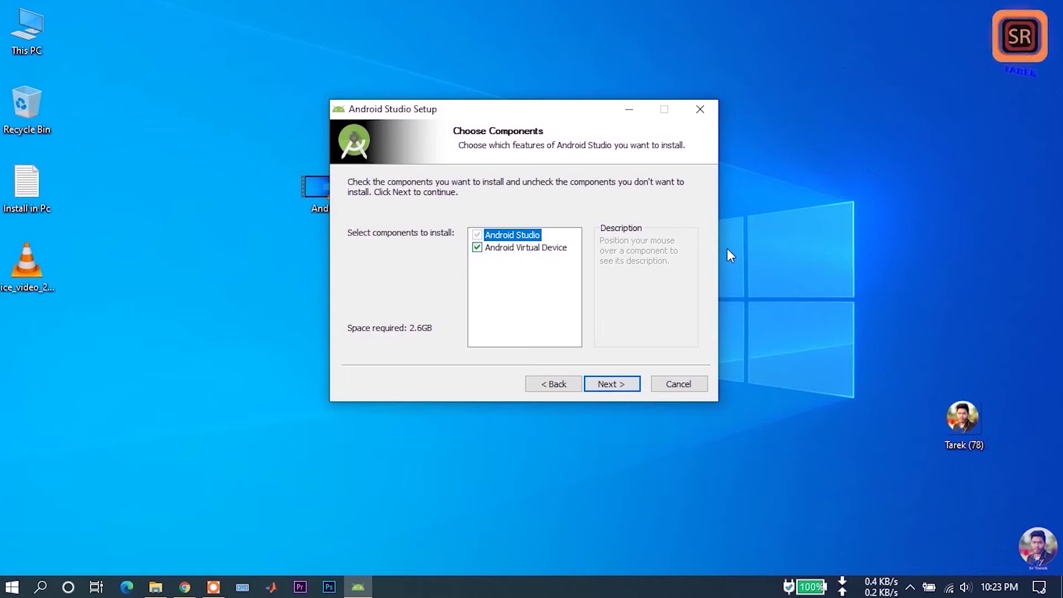
click(616, 386)
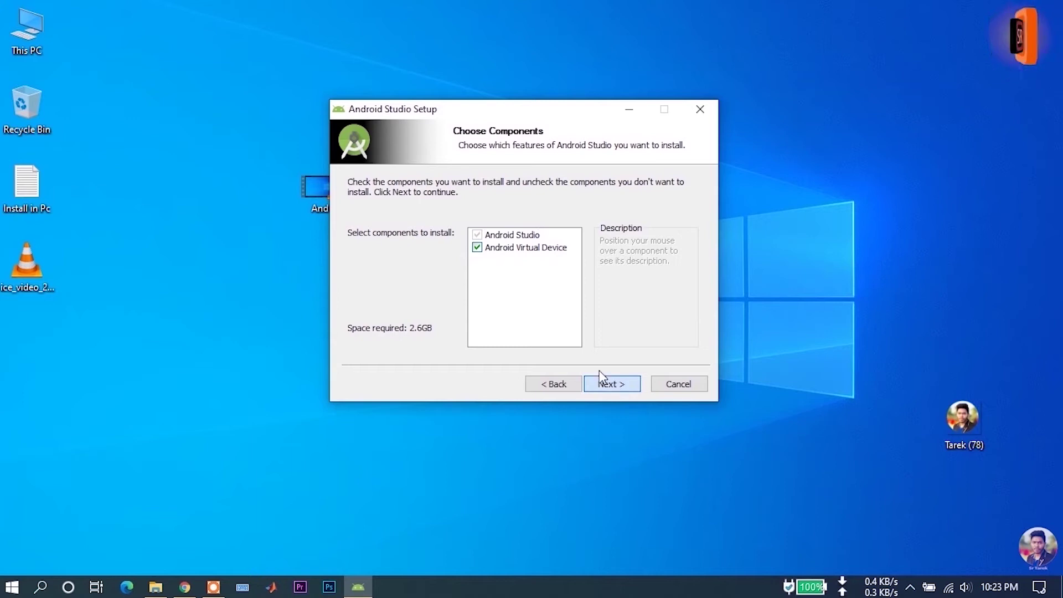
click(476, 250)
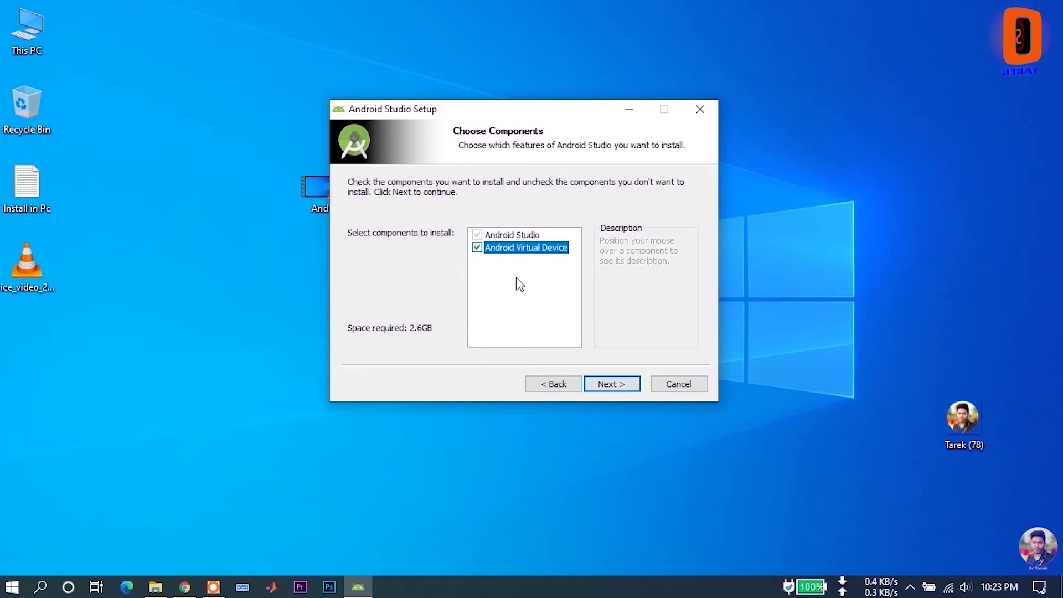
click(614, 386)
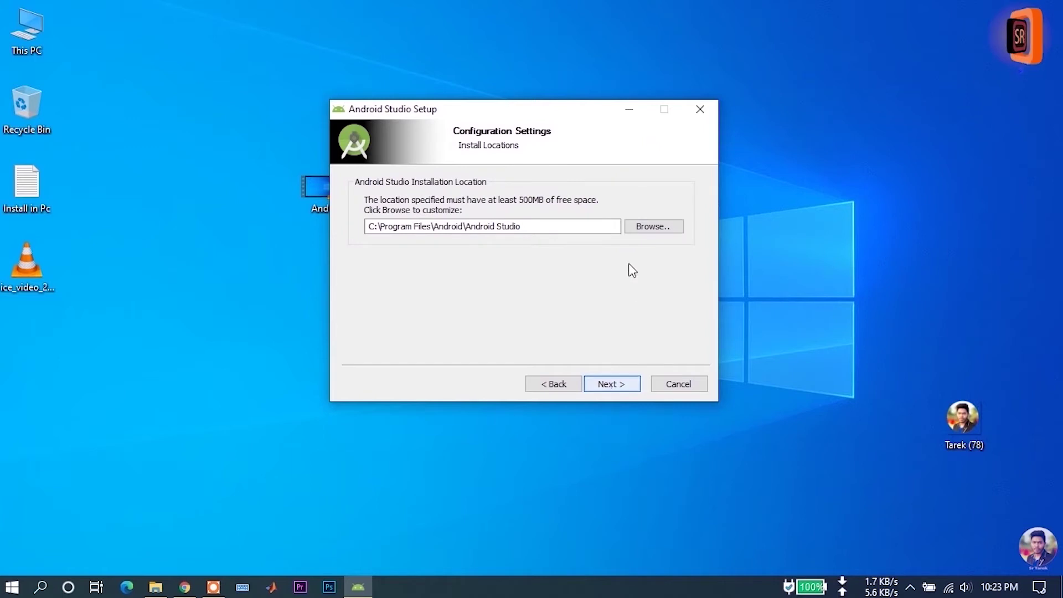
Browse to the Portable Software folder on the Software (D:) drive and set it as the installation location.
drag(375, 227, 544, 229)
click(667, 225)
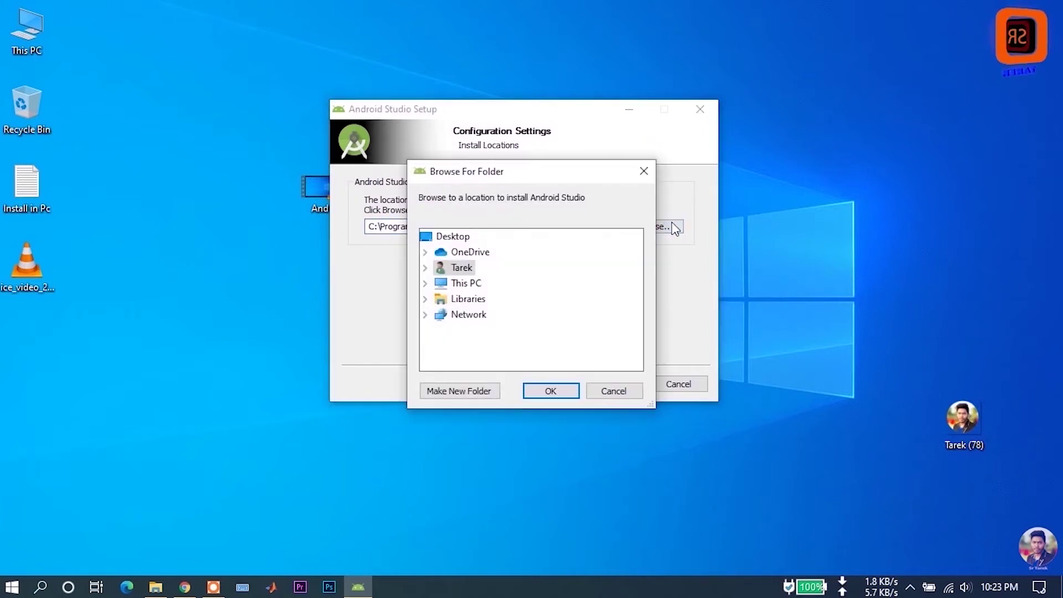
drag(474, 171, 351, 316)
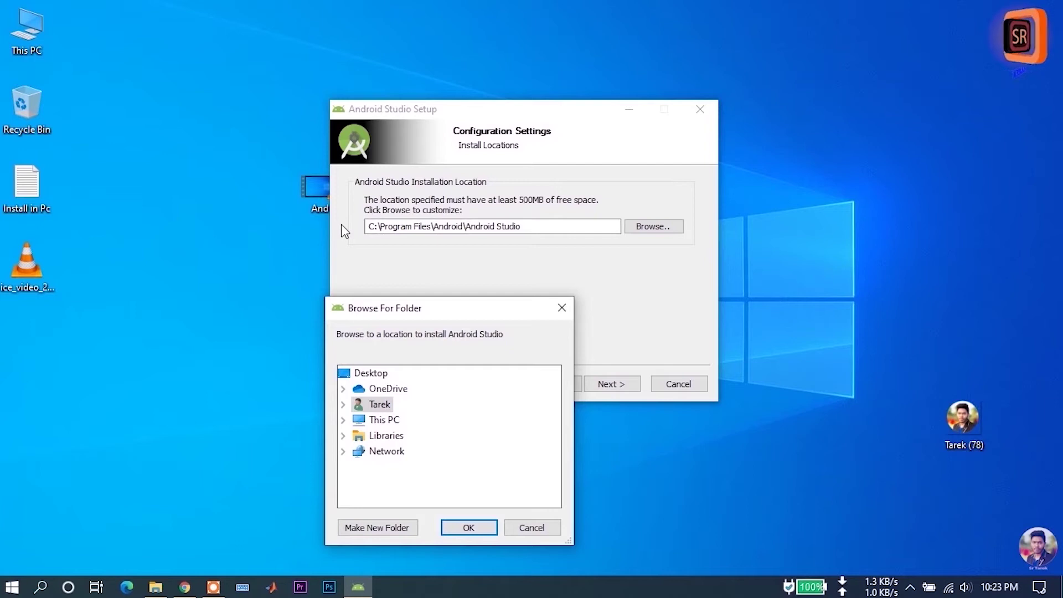
drag(381, 316, 445, 106)
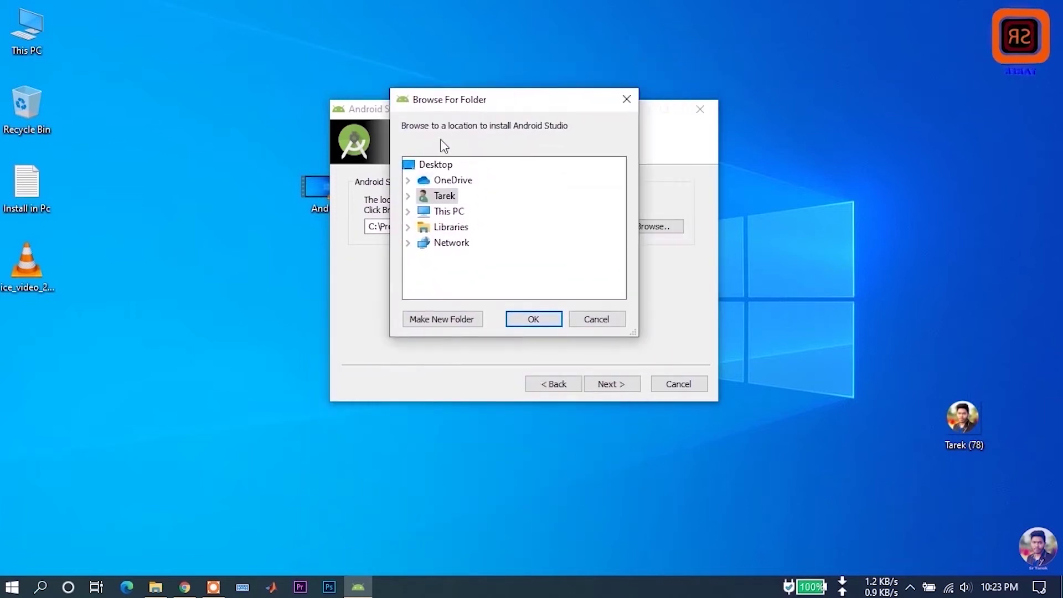
click(408, 212)
scroll(421, 219, down, 2)
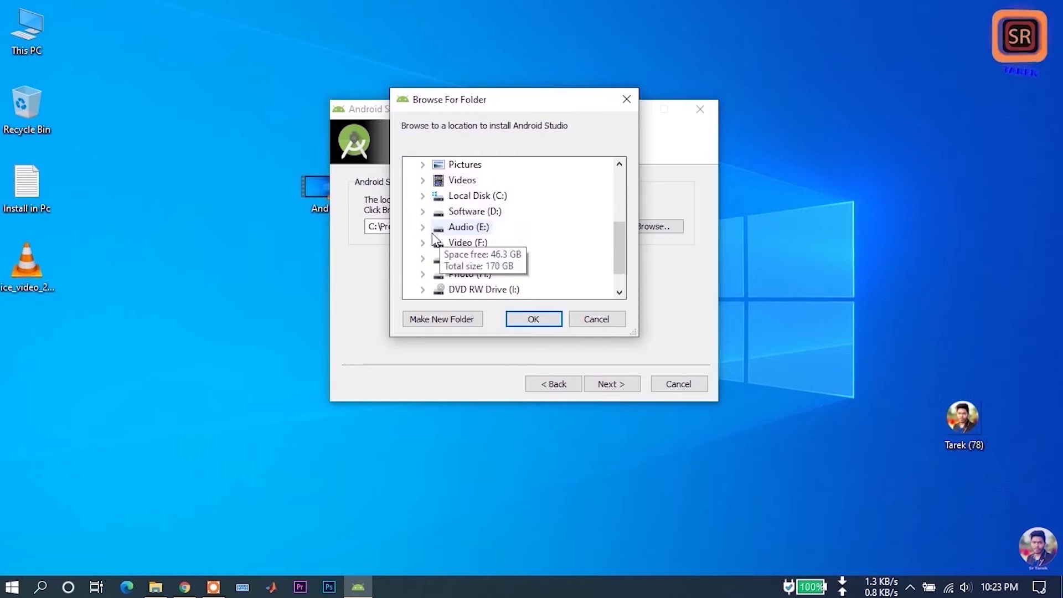
click(422, 211)
scroll(498, 243, down, 2)
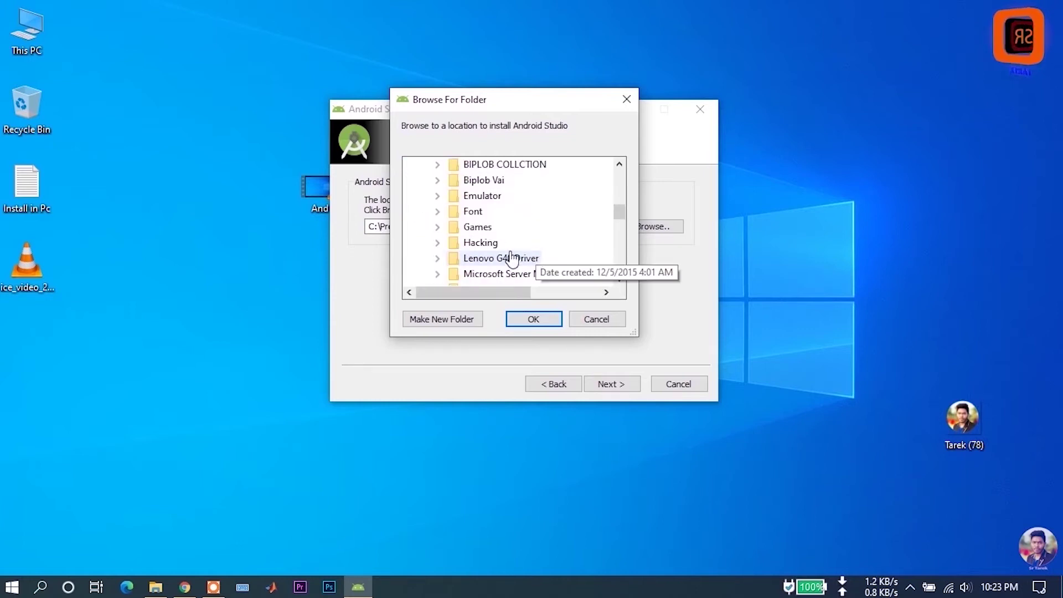
scroll(515, 268, down, 3)
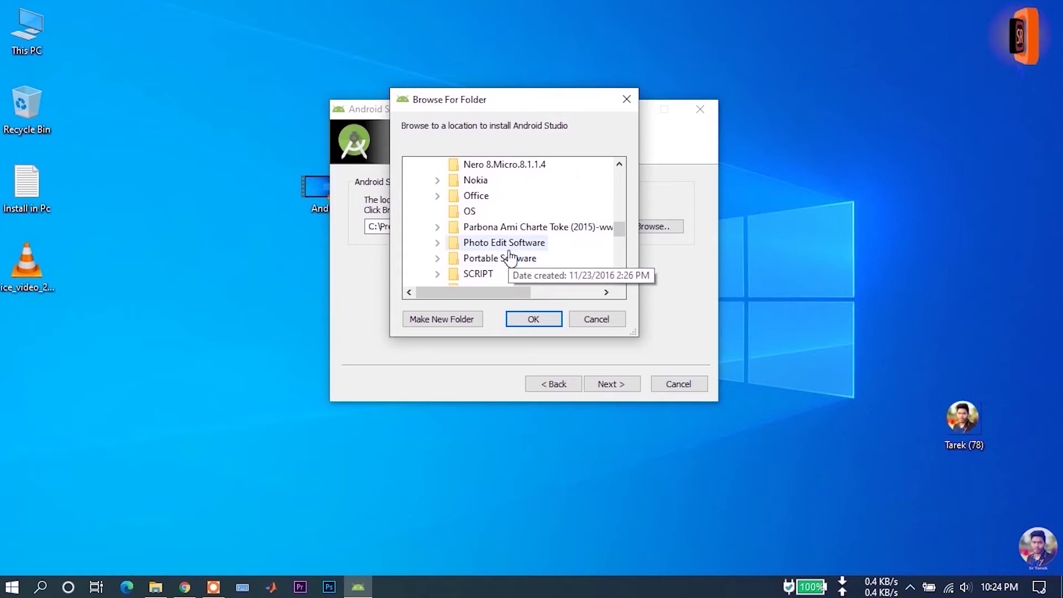
click(513, 248)
click(437, 212)
double_click(487, 233)
click(533, 320)
Try to continue the setup with D:\Portable Software as the installation location.
click(609, 385)
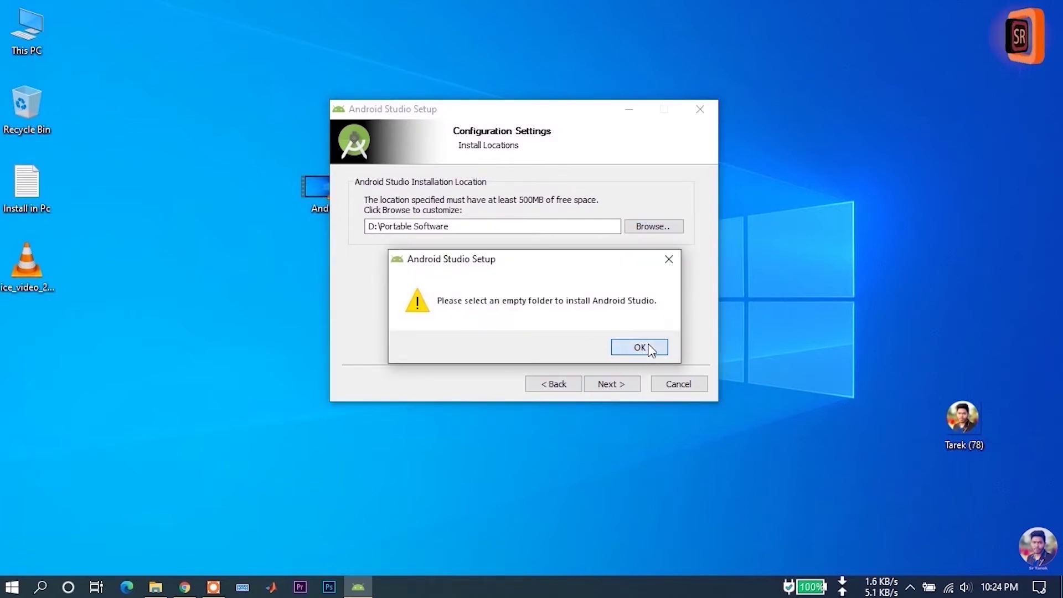
click(621, 349)
click(614, 388)
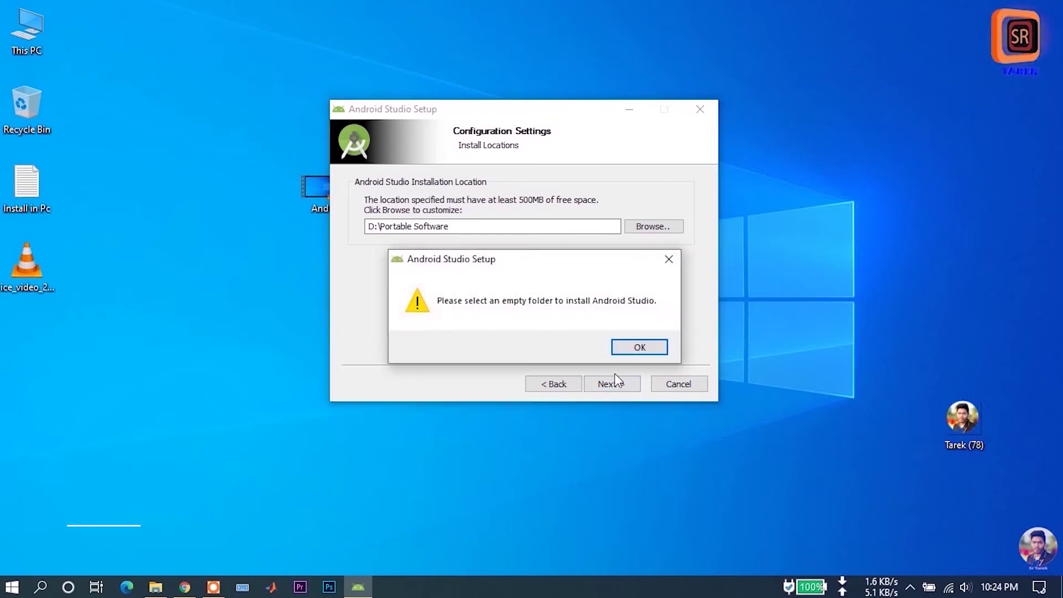
click(635, 344)
Change the installation location to D:\Portable Android Studio and continue the setup.
double_click(430, 226)
text(Android Studio)
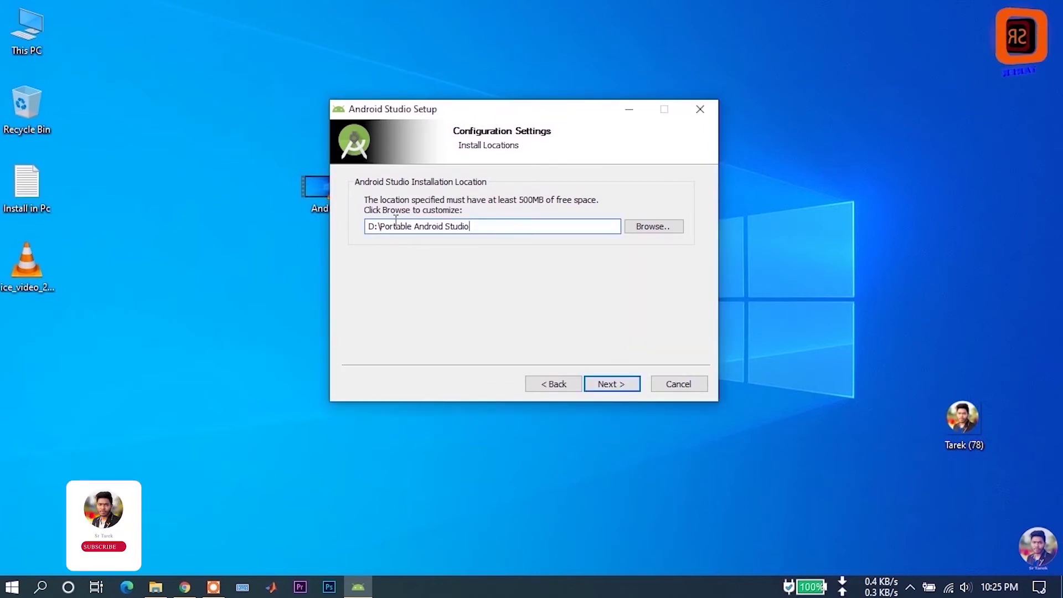
drag(380, 226, 501, 227)
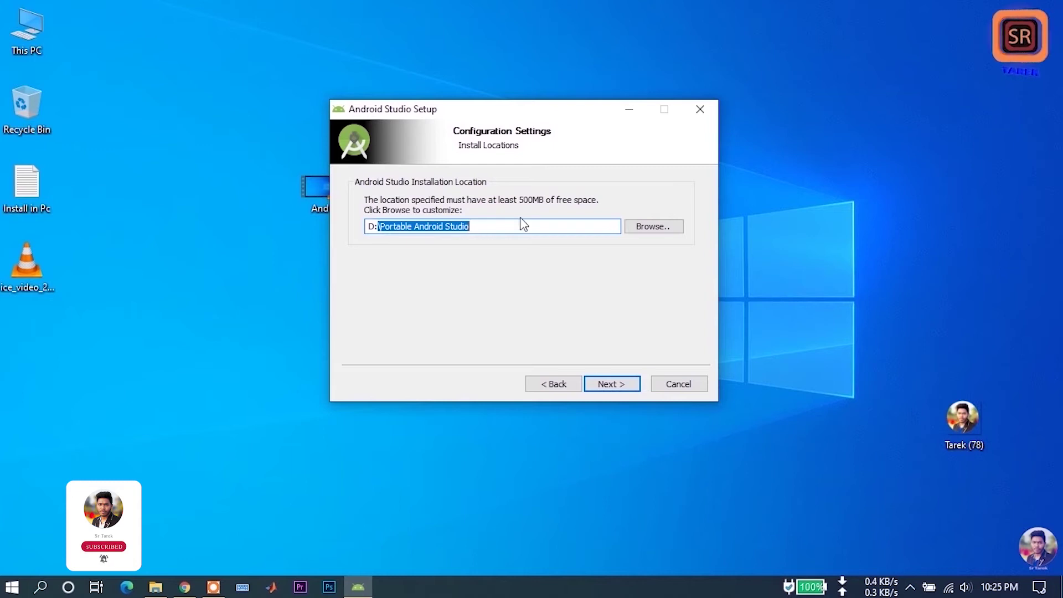
click(512, 226)
click(611, 384)
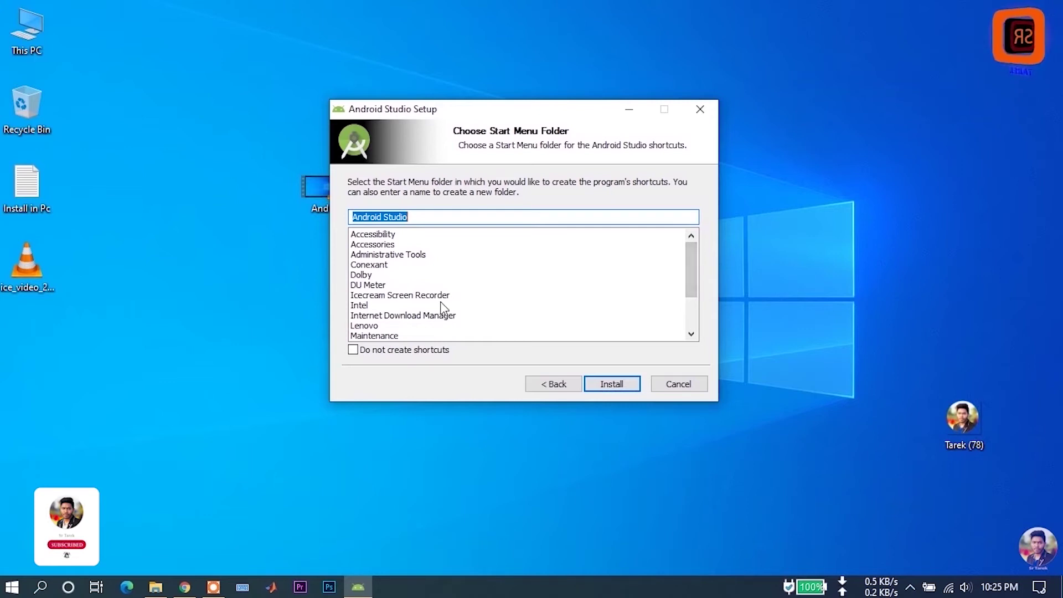
Keep Android Studio as the Start Menu folder for the shortcuts and start the installation.
drag(692, 272, 689, 324)
scroll(677, 271, up, 2)
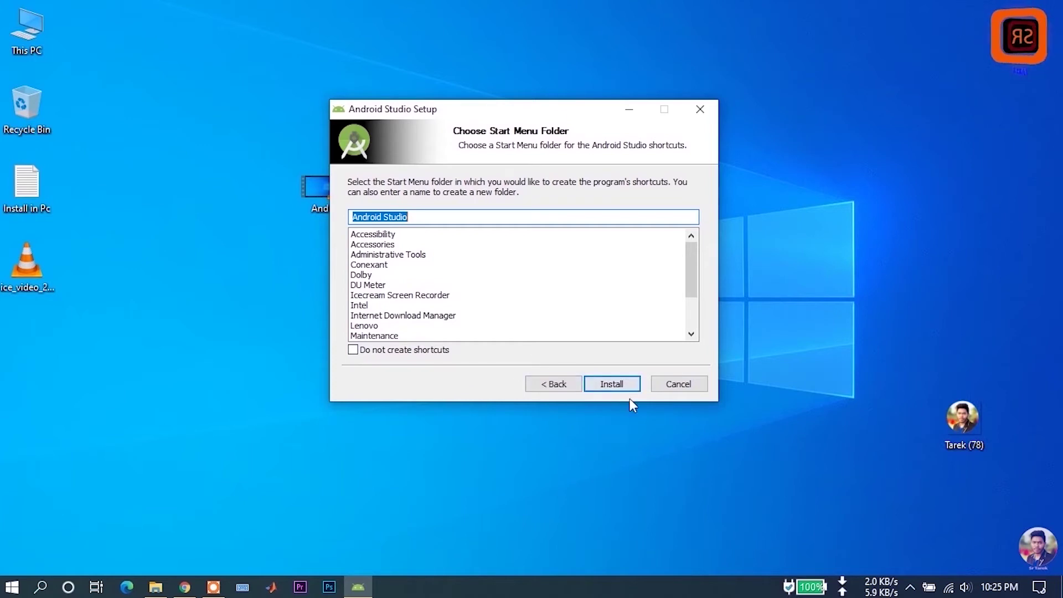
click(613, 388)
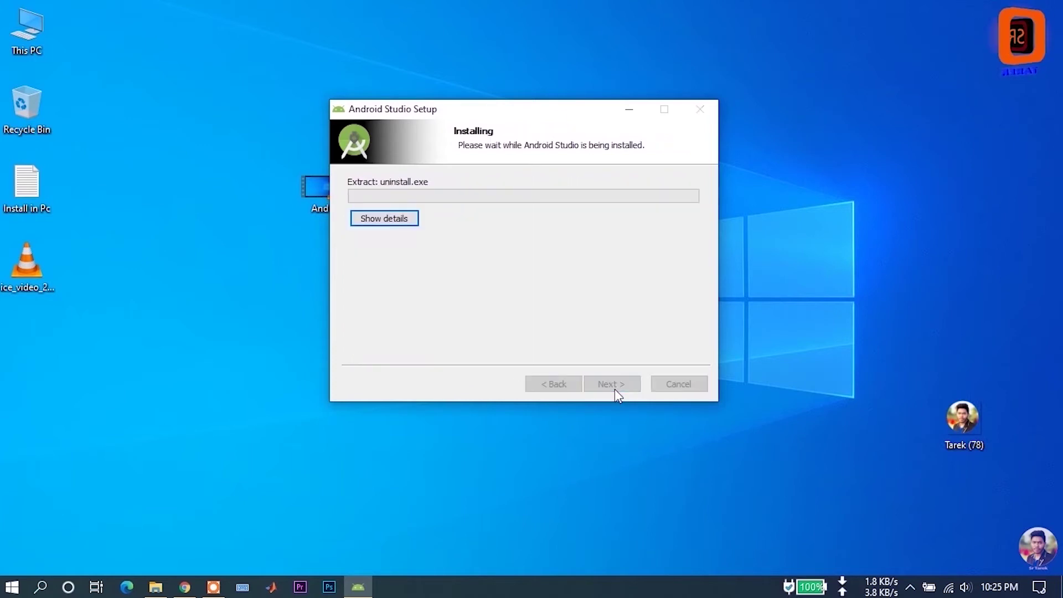
Show the installation details and finish the setup with Start Android Studio enabled.
click(386, 221)
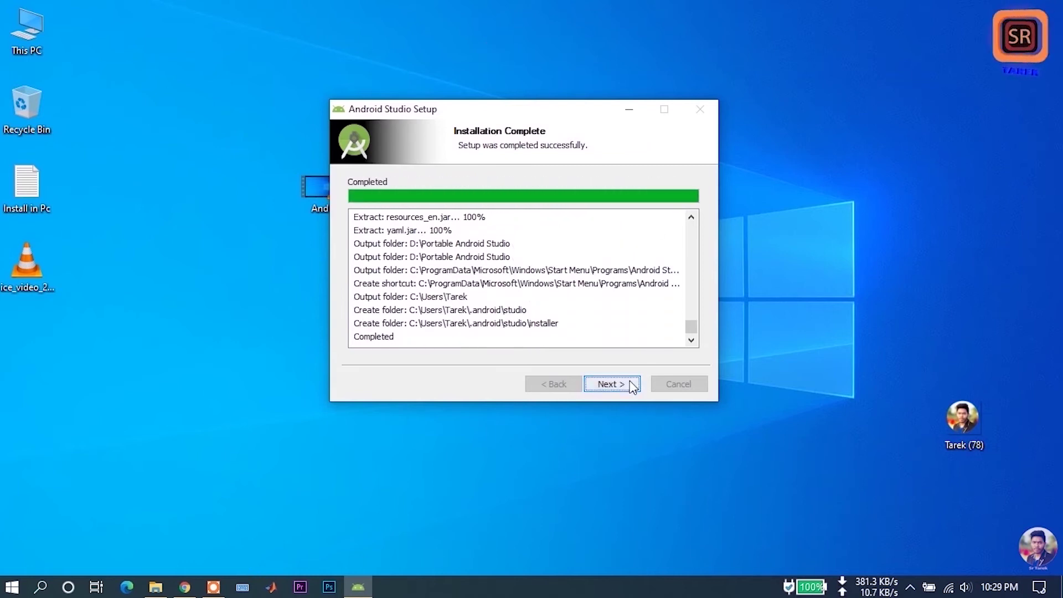
click(611, 383)
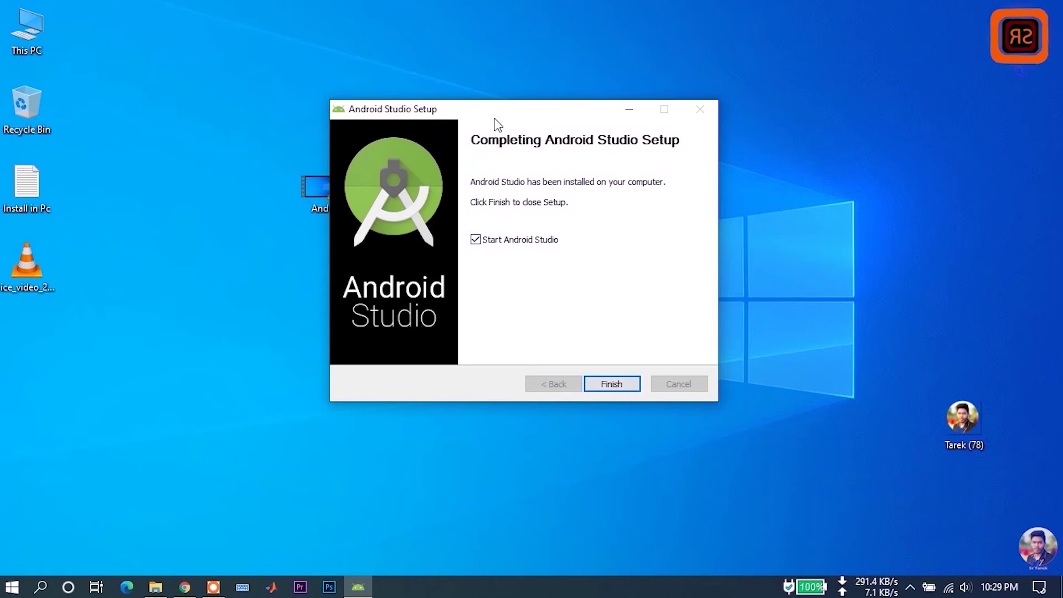
click(612, 385)
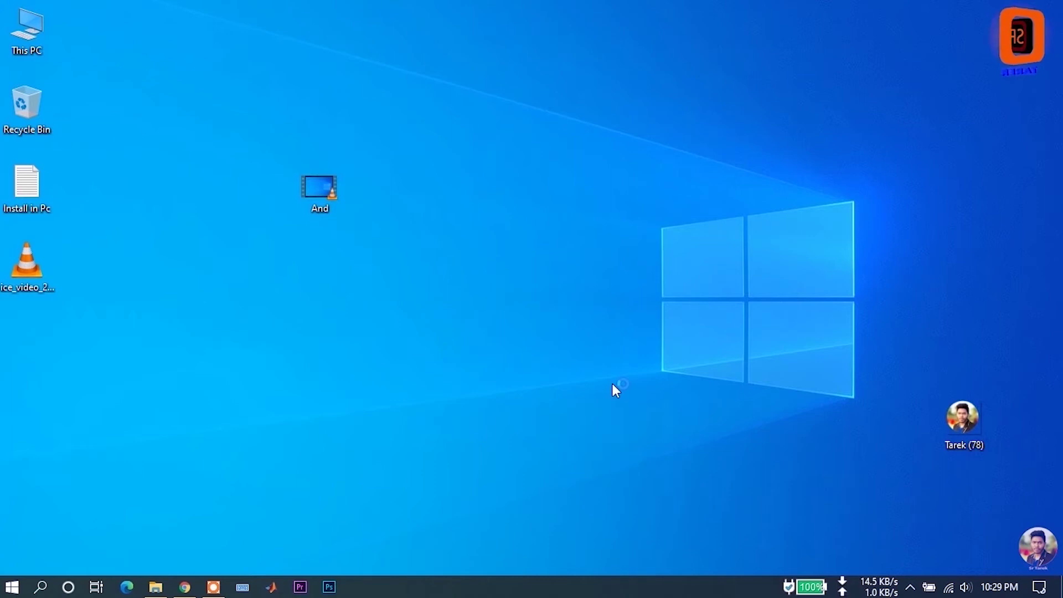
right_click(486, 68)
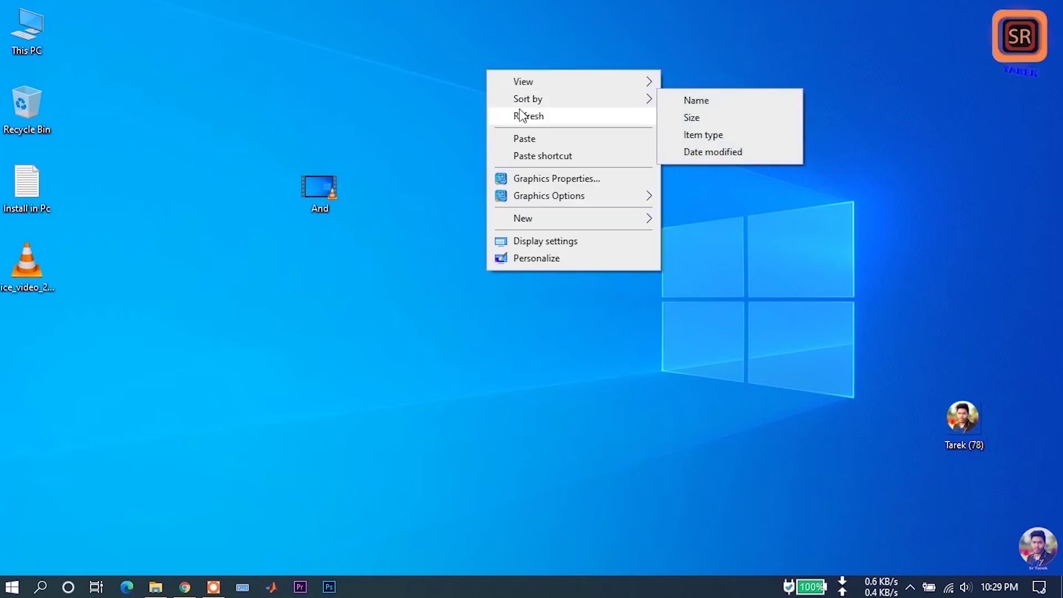
click(520, 114)
drag(13, 30, 290, 58)
right_click(573, 103)
click(630, 148)
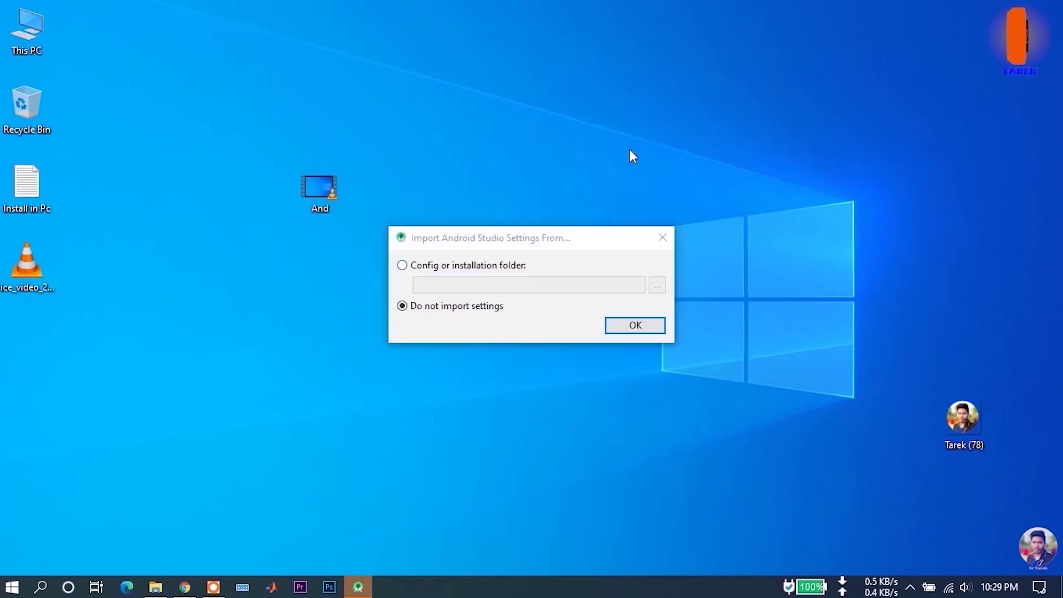
Choose not to import any previous Android Studio settings and confirm the choice.
click(477, 240)
drag(476, 238, 467, 138)
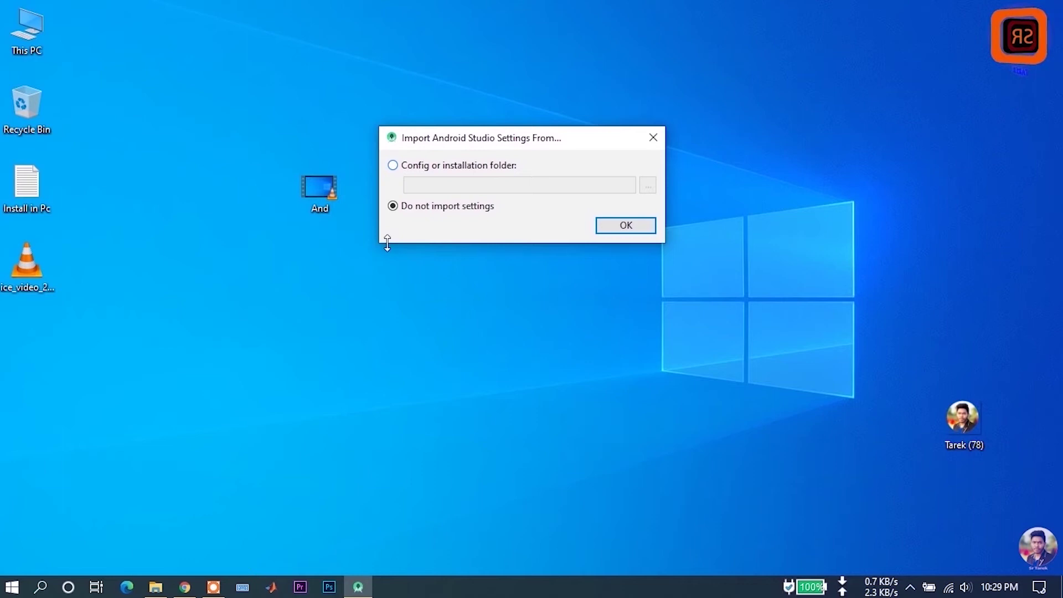
drag(382, 243, 265, 332)
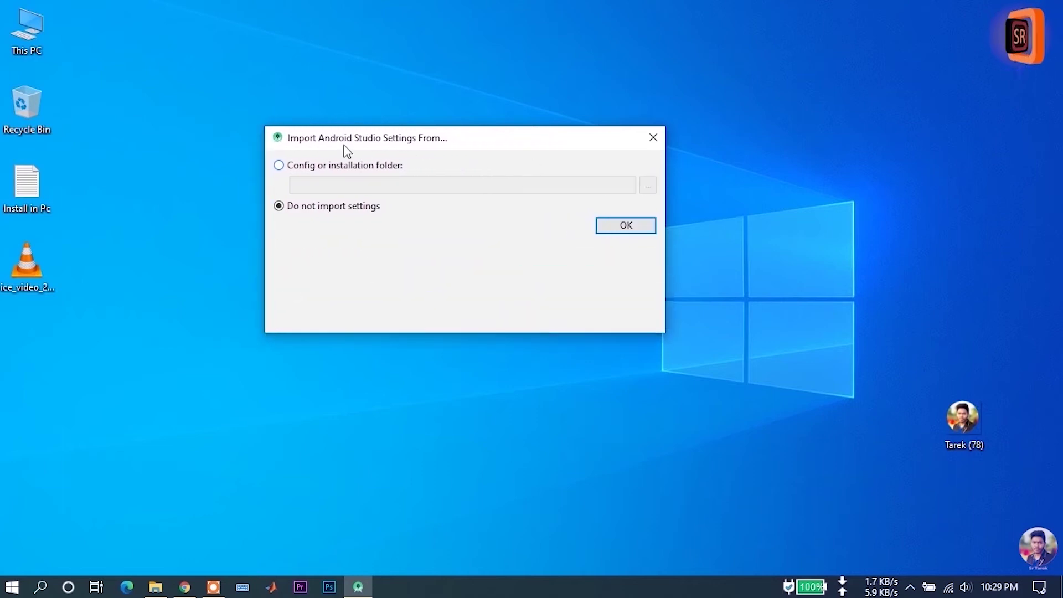
click(279, 165)
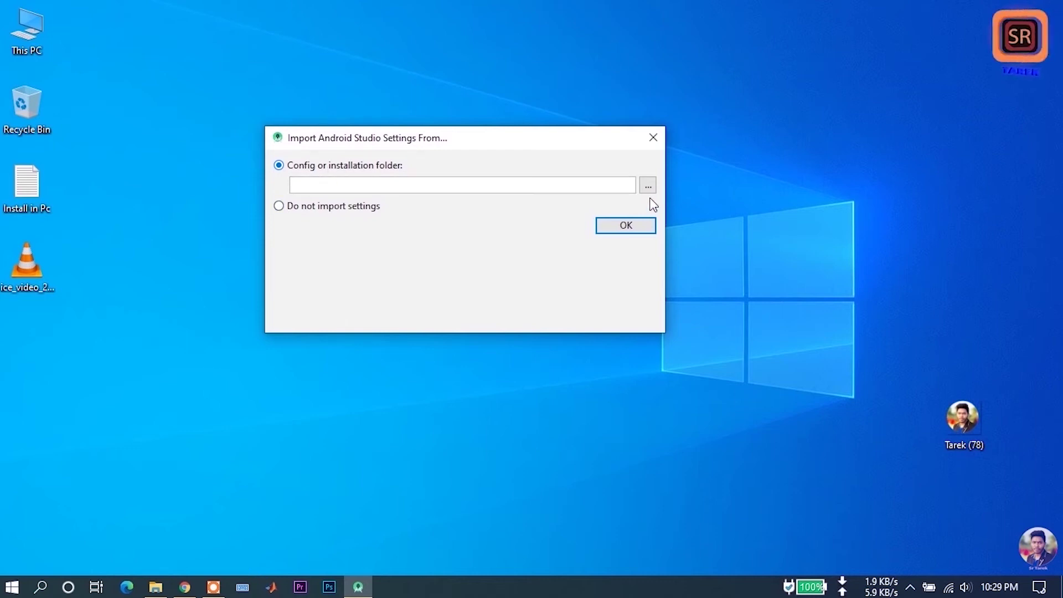
click(280, 207)
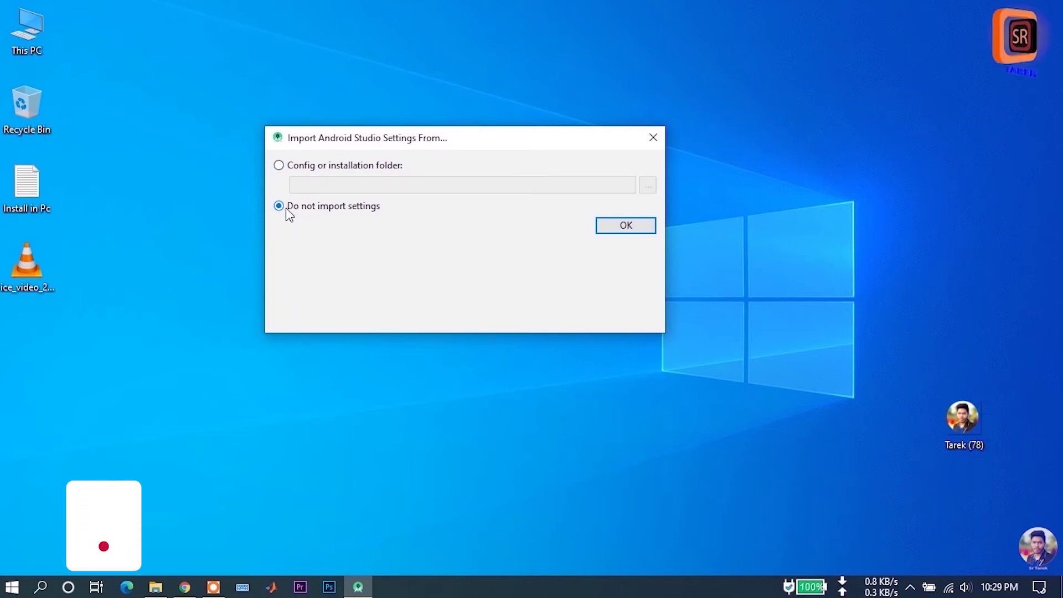
drag(265, 333, 252, 252)
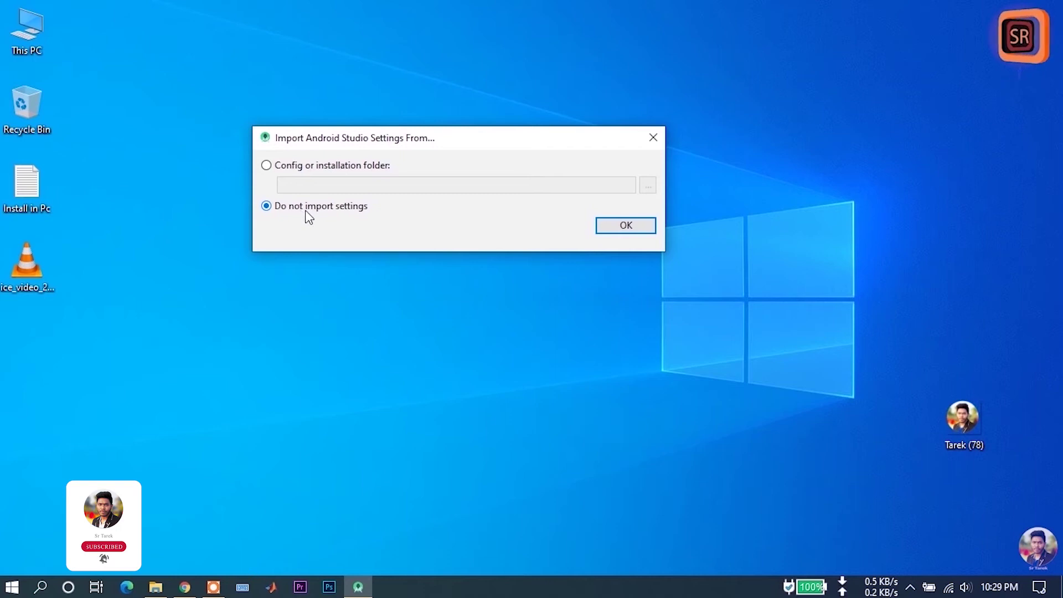
click(608, 228)
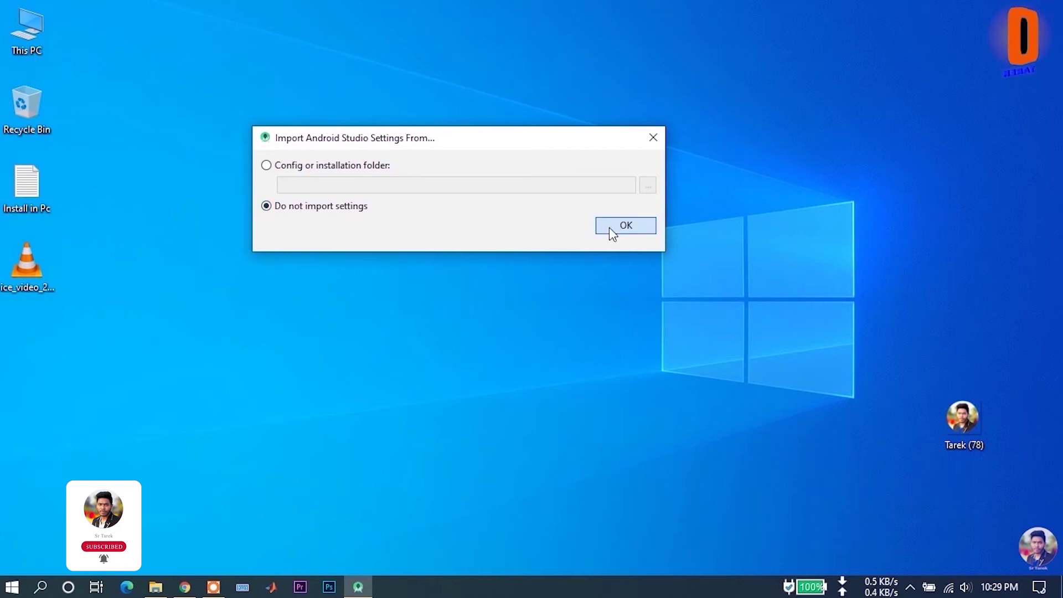
Refresh the desktop and decline to send usage statistics to Google.
right_click(471, 15)
click(523, 57)
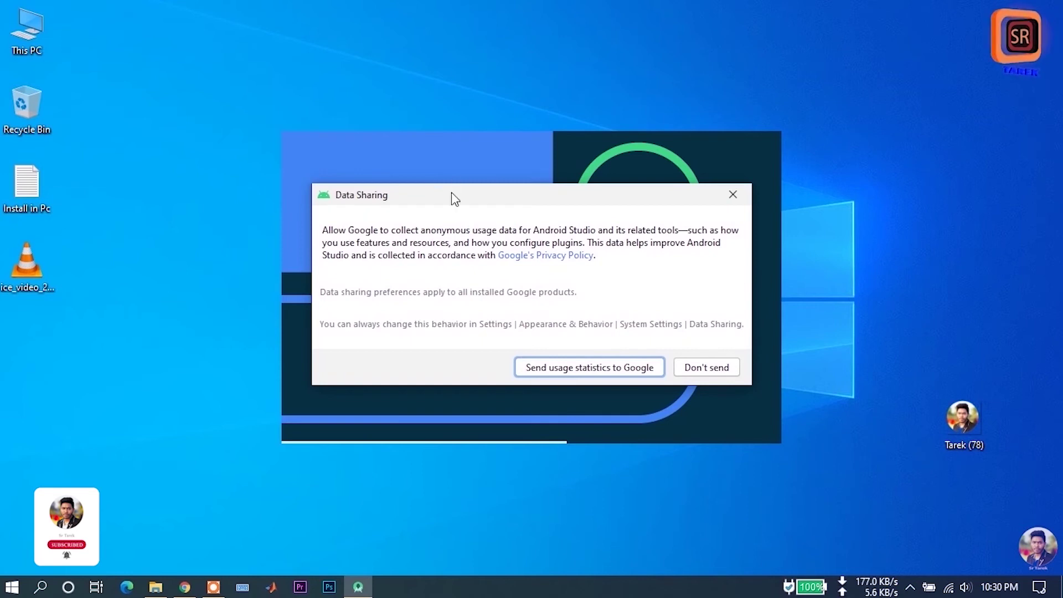
click(697, 369)
right_click(444, 13)
click(487, 54)
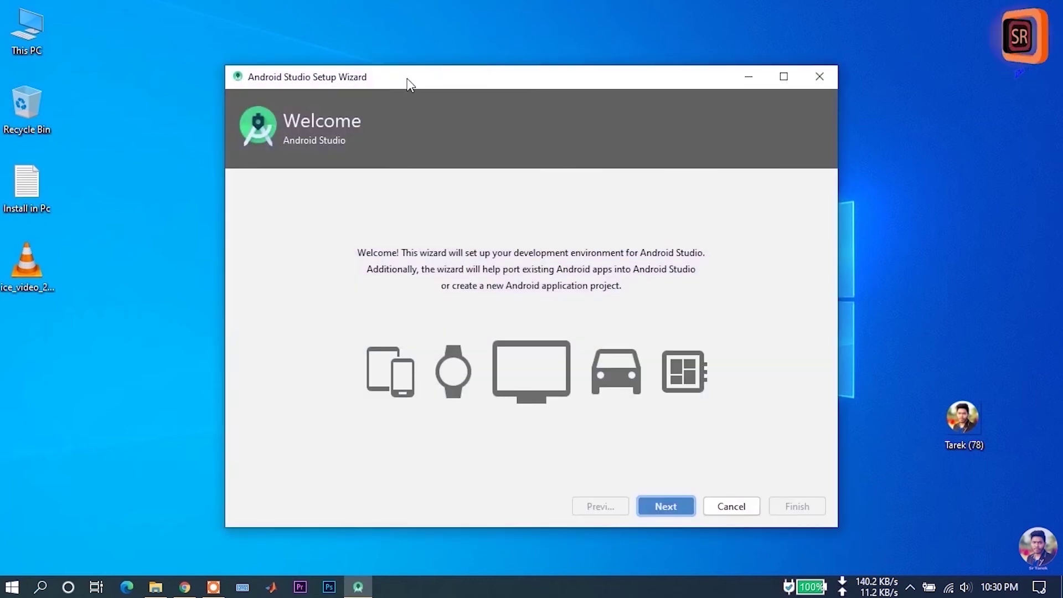
Continue past the wizard's welcome page and choose the Custom install type.
drag(409, 84, 394, 59)
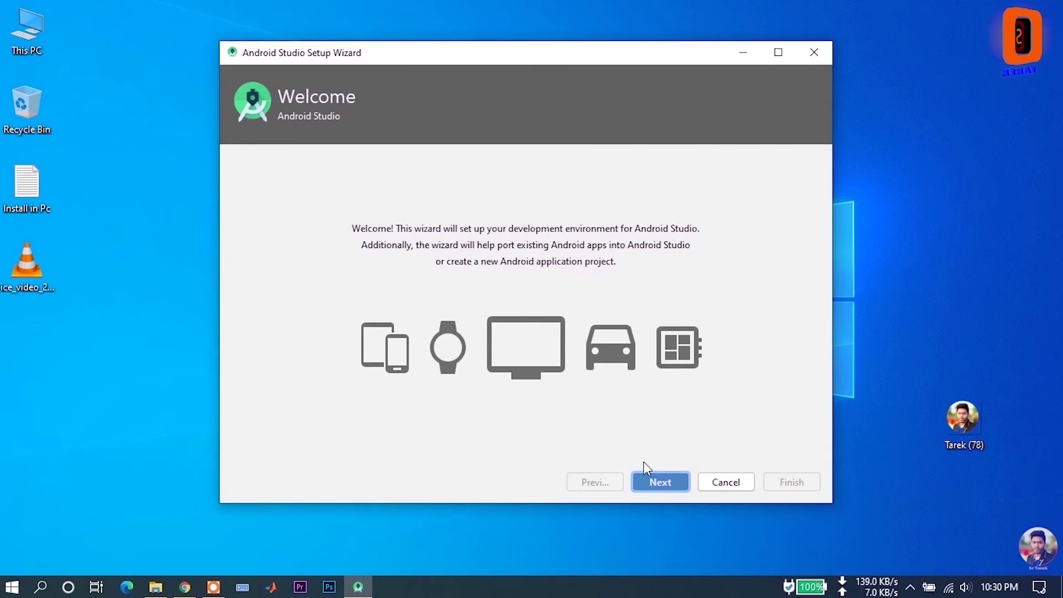
click(660, 486)
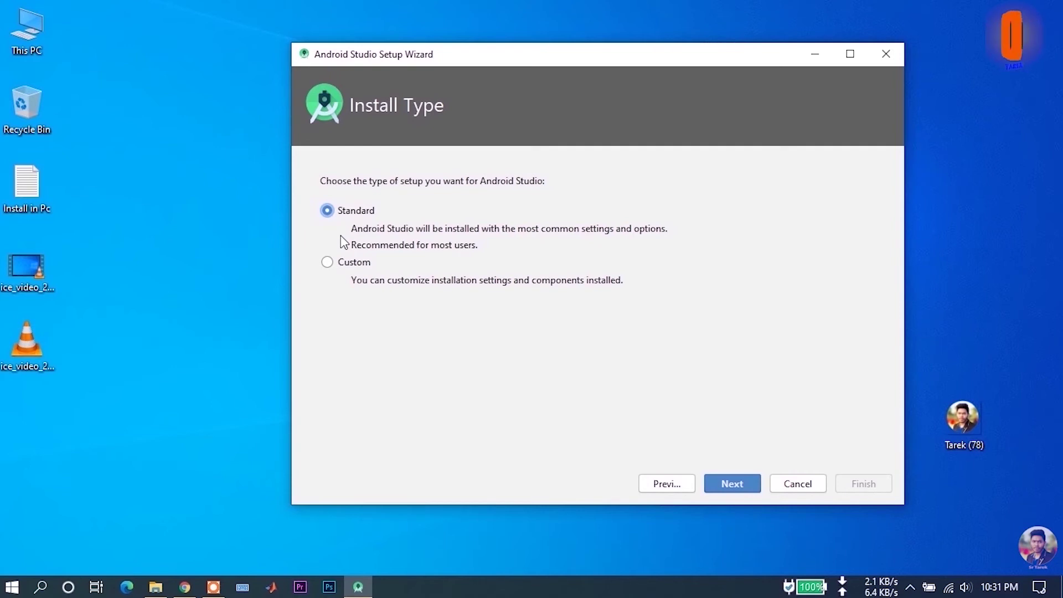
click(329, 265)
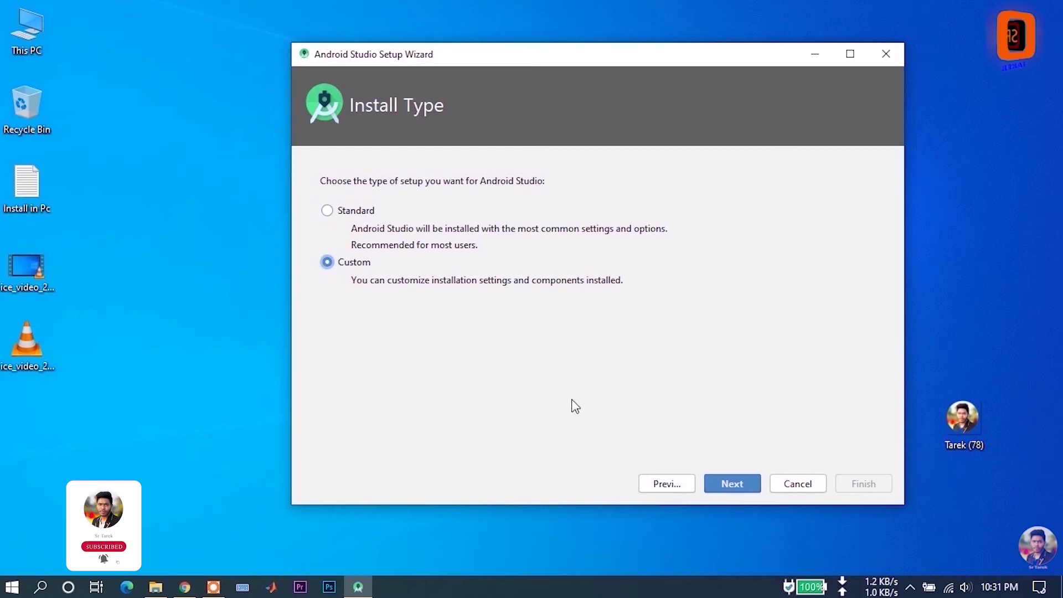
click(719, 481)
Keep D:\Portable Android Studio\jre as the default JDK location and continue.
drag(338, 216, 567, 226)
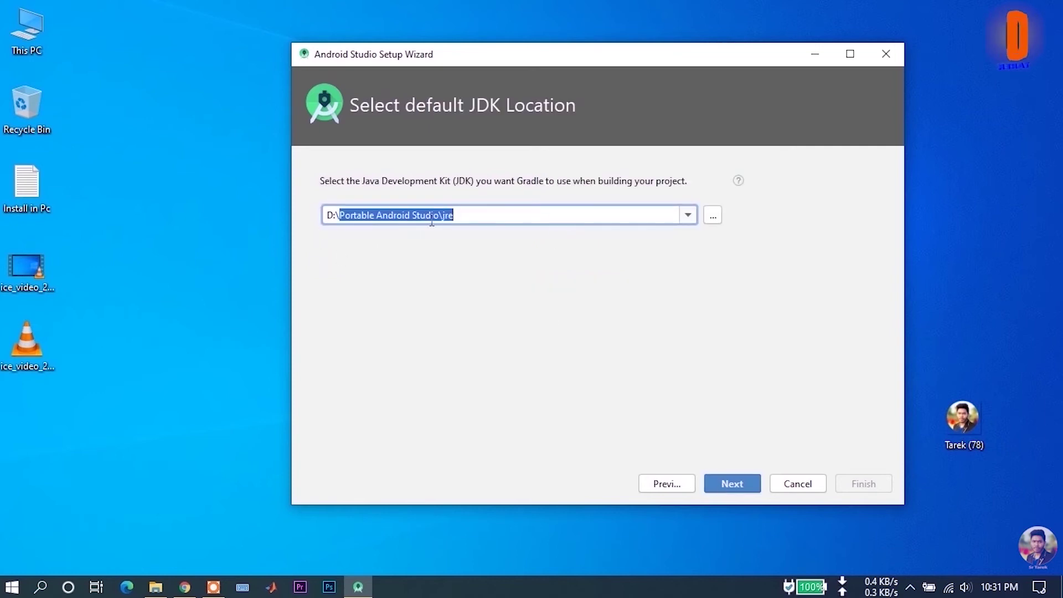
click(472, 217)
click(738, 478)
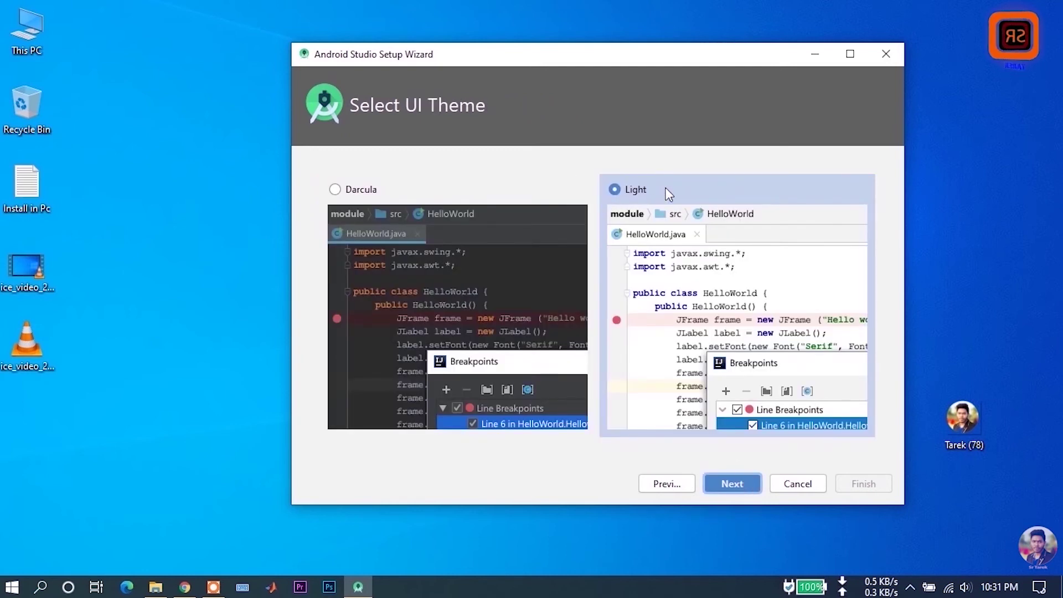
Preview the Darcula theme, then select the Light UI theme and continue.
click(335, 190)
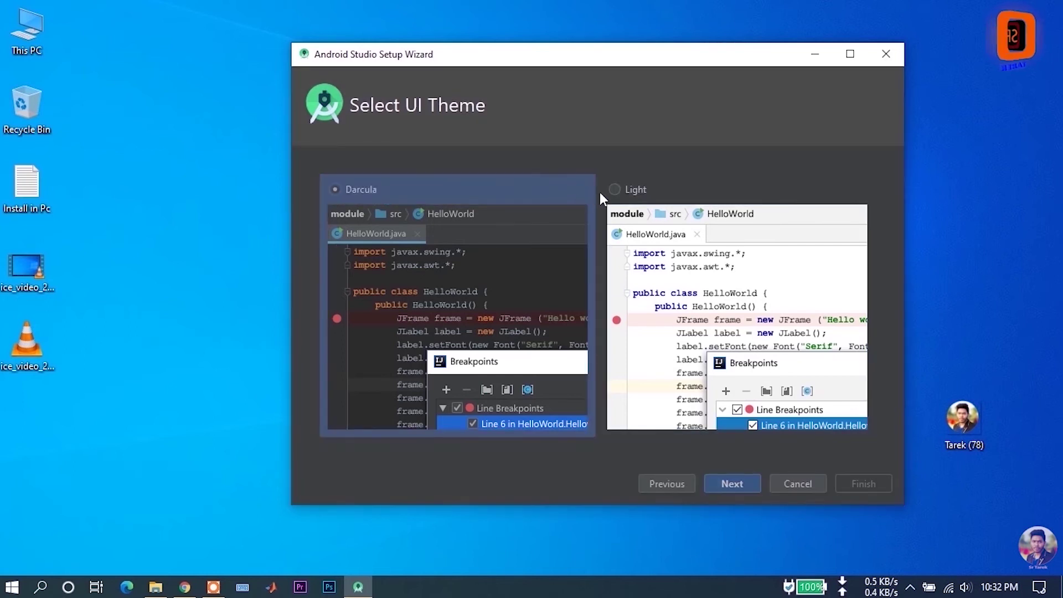
click(614, 189)
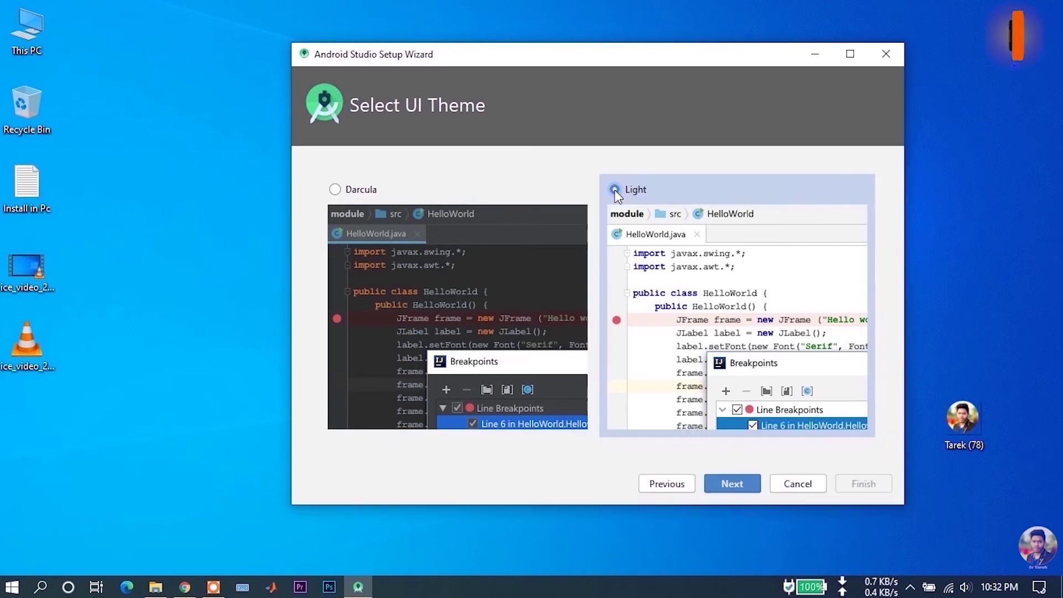
click(733, 485)
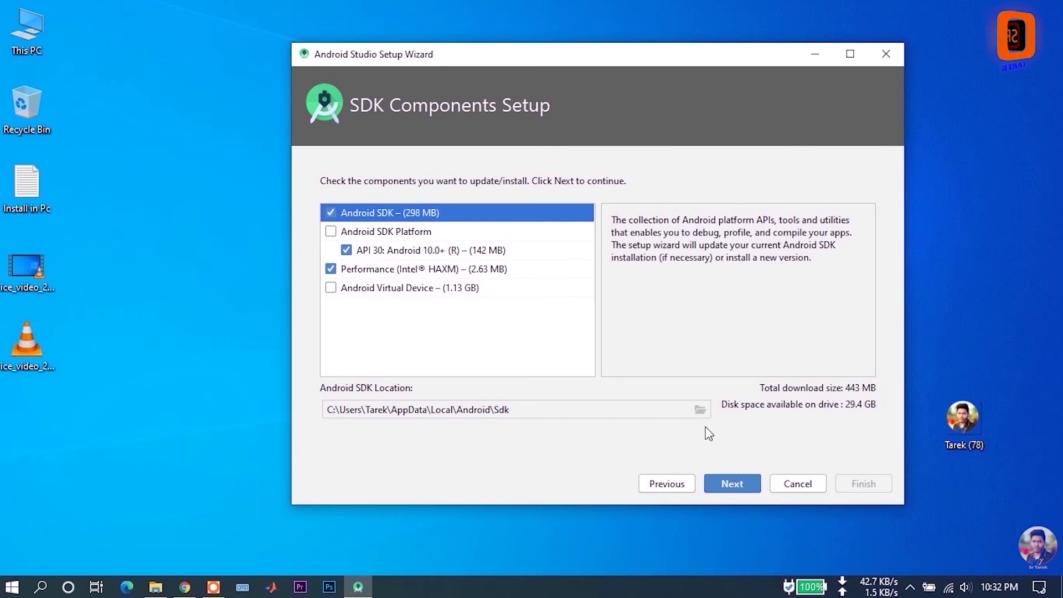
Set the Android SDK location to the existing D:\AndroidSDK\sdk folder and continue to the settings verification.
click(700, 409)
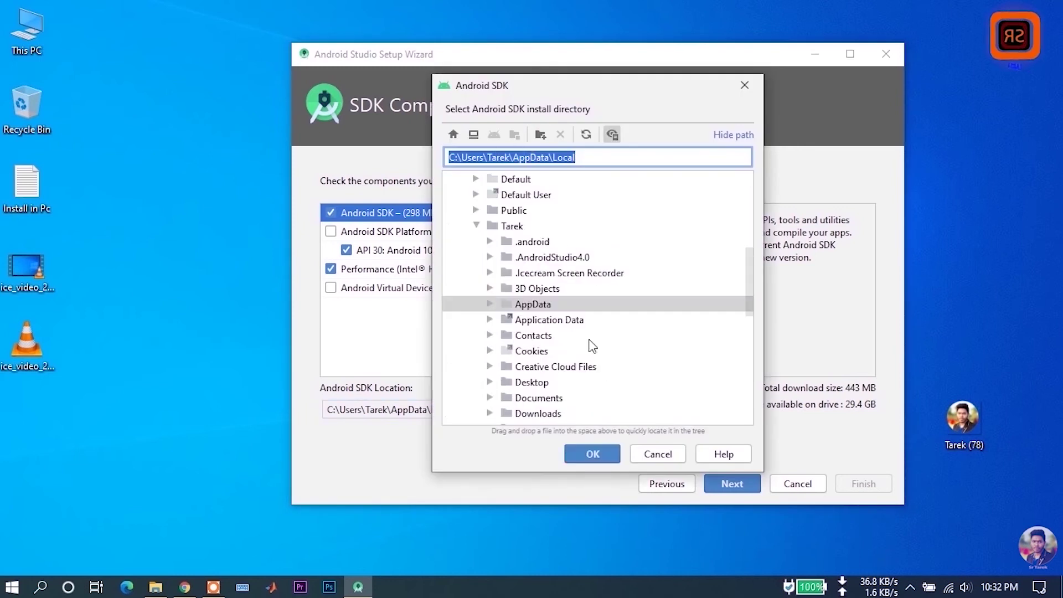
scroll(592, 346, down, 9)
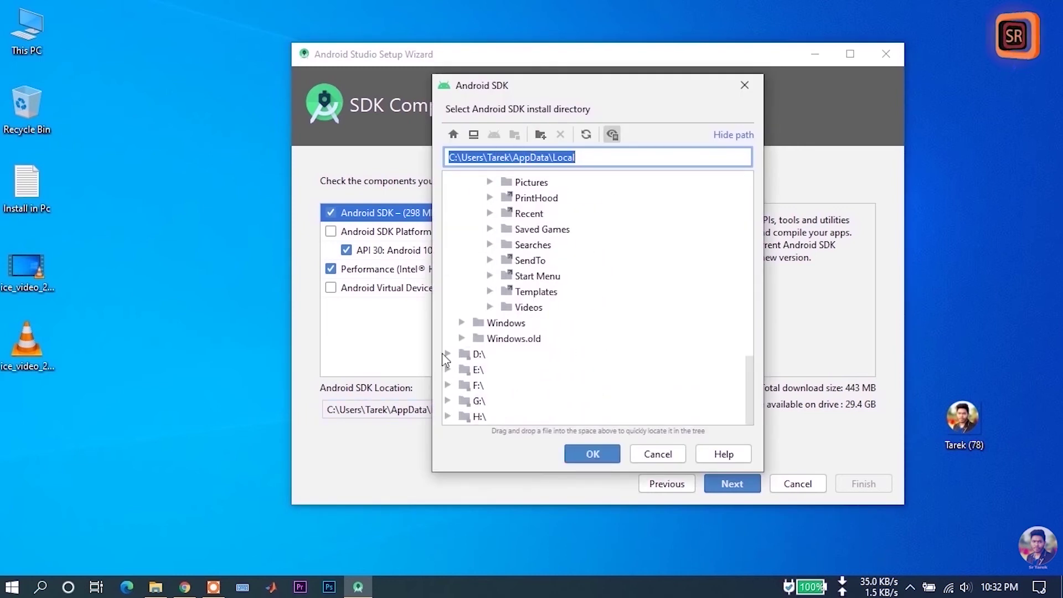
click(448, 353)
scroll(479, 310, down, 3)
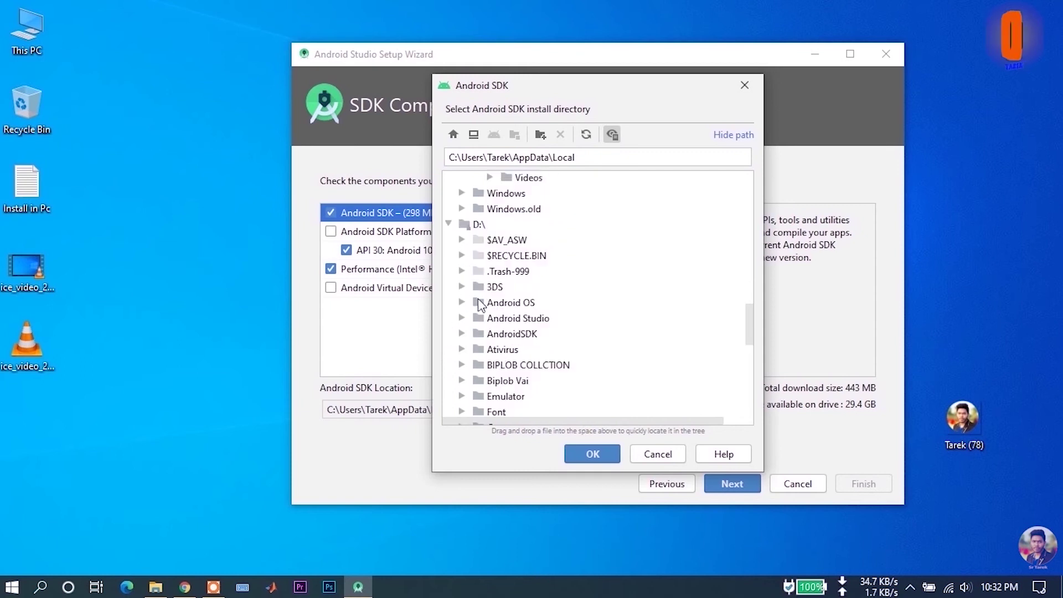
scroll(479, 304, down, 3)
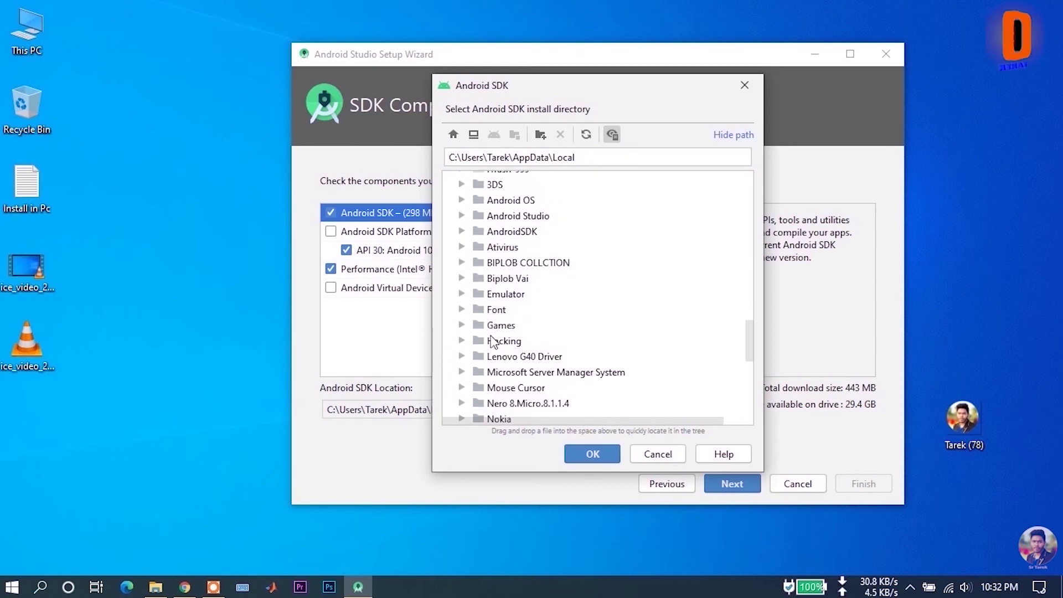
click(462, 232)
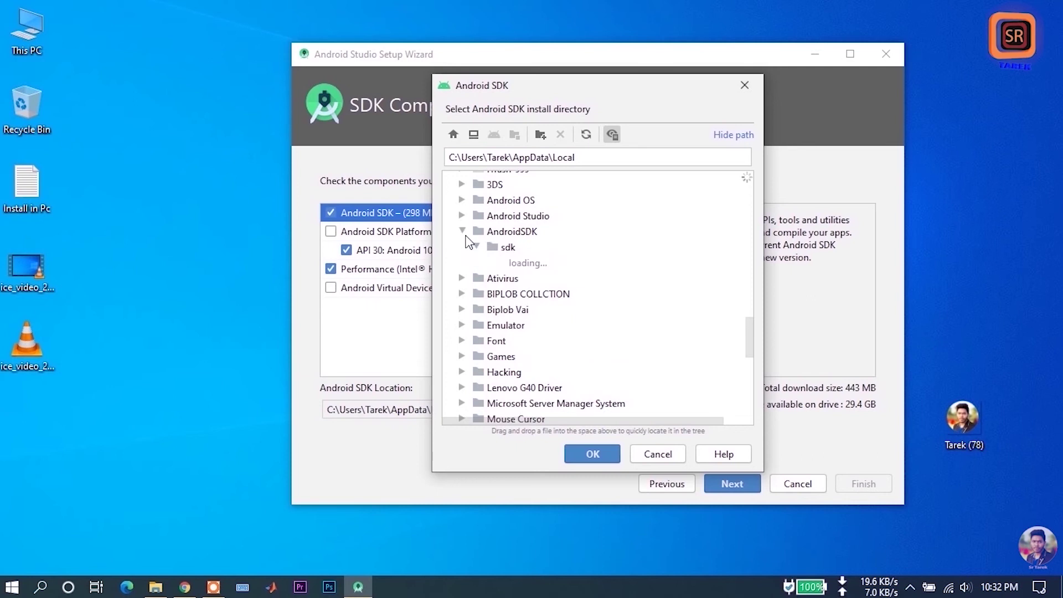
click(504, 248)
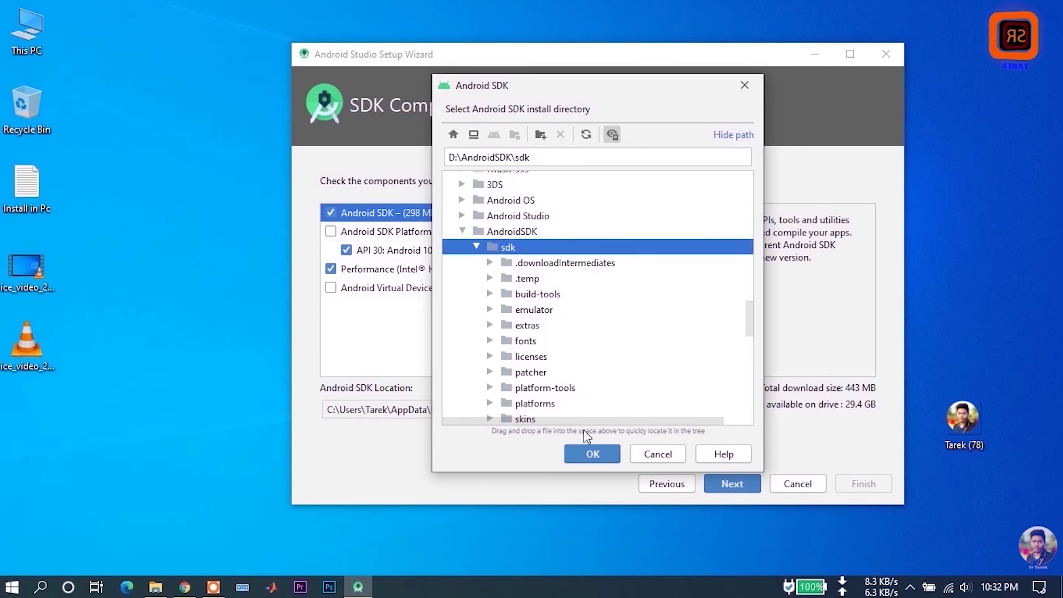
click(591, 454)
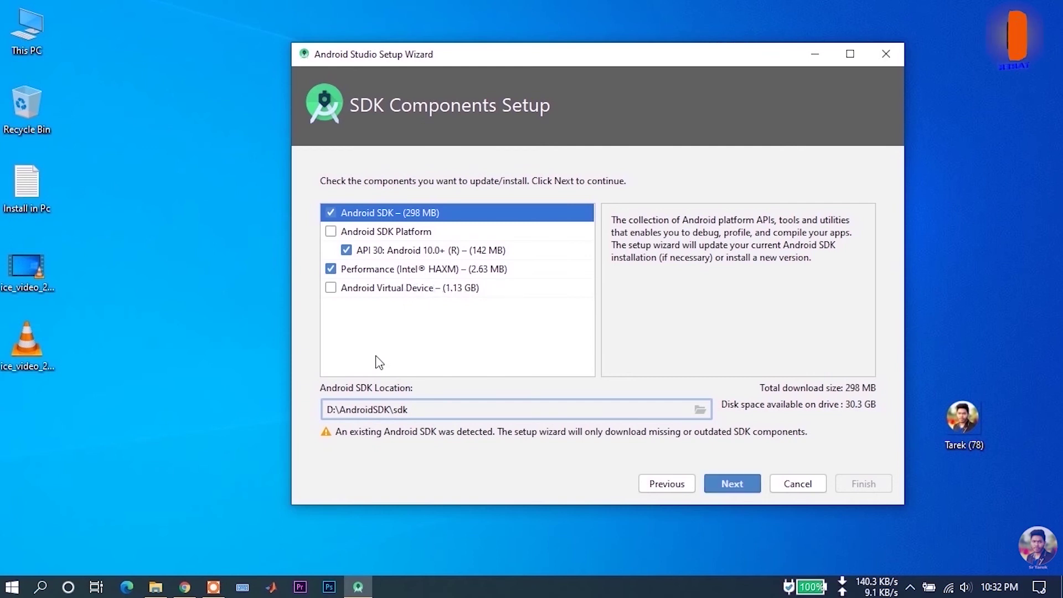
click(730, 484)
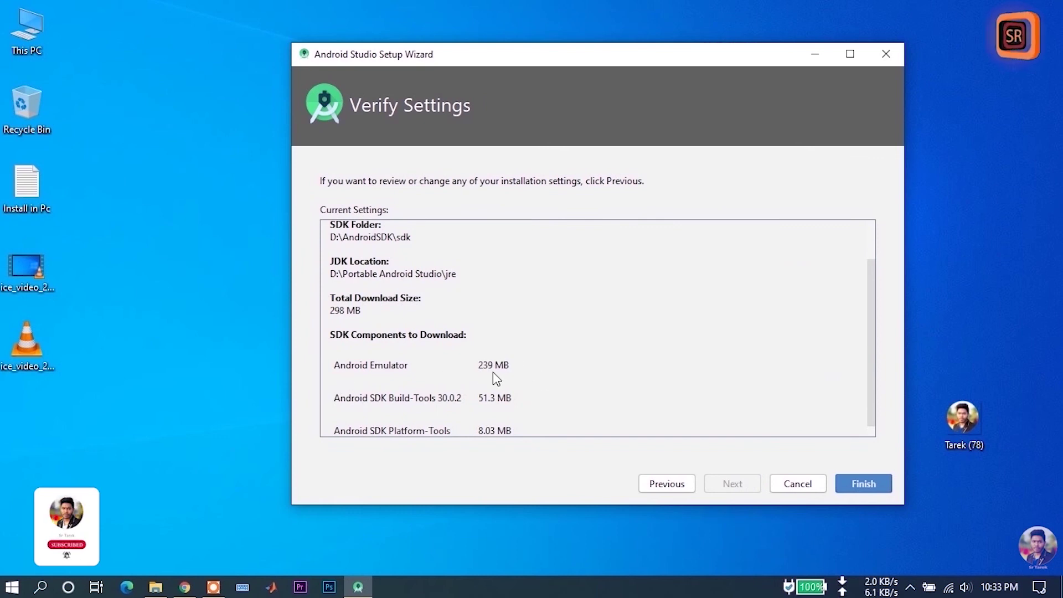
Review the current installation settings through to the SDK components list and start the component download.
drag(871, 346, 872, 372)
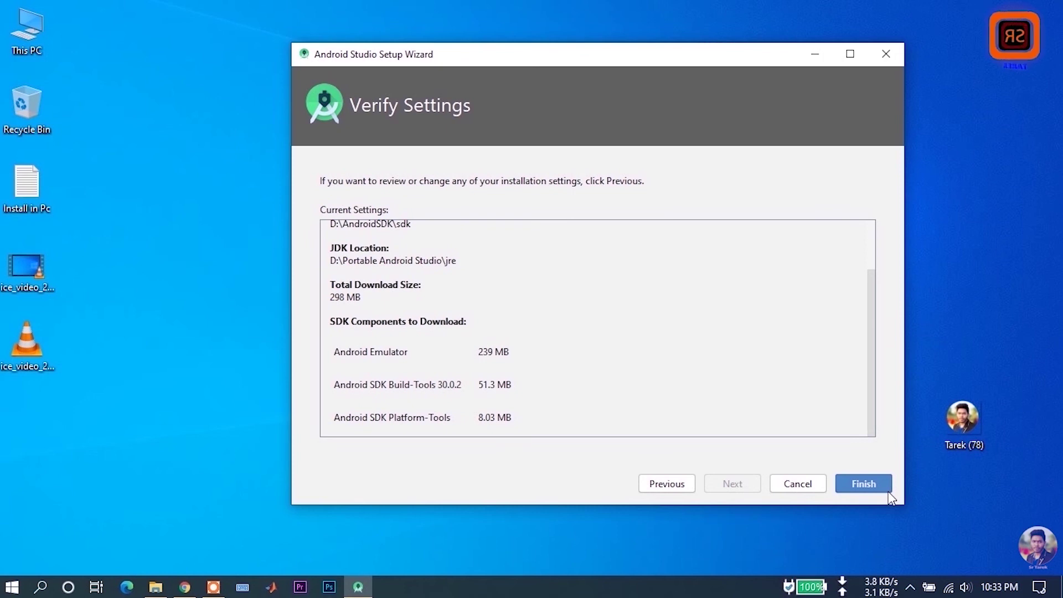
scroll(404, 332, up, 2)
scroll(394, 305, down, 2)
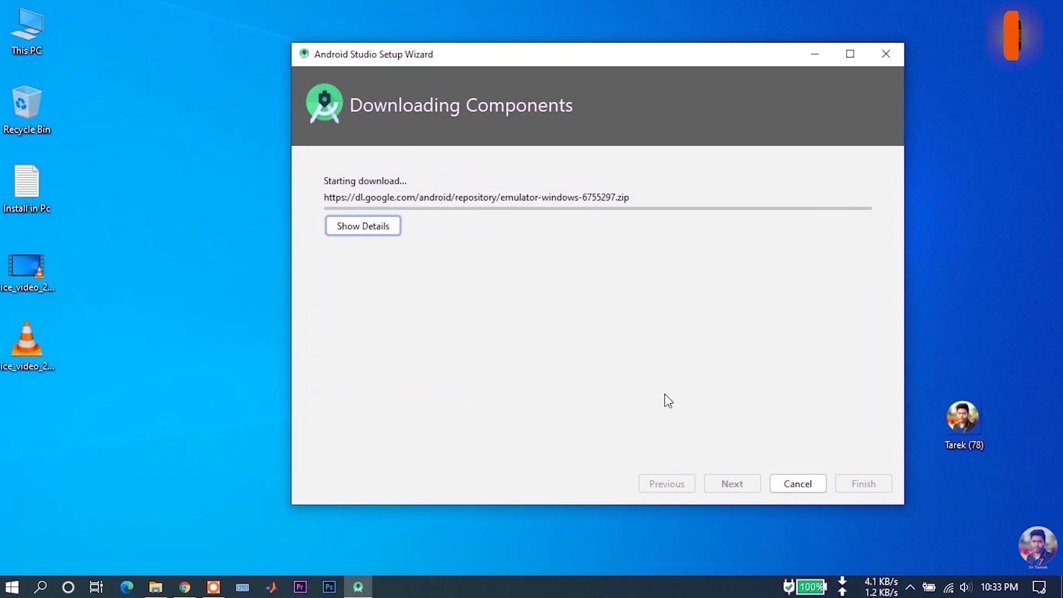
Show the download details and finish the setup wizard once the components are installed.
click(352, 230)
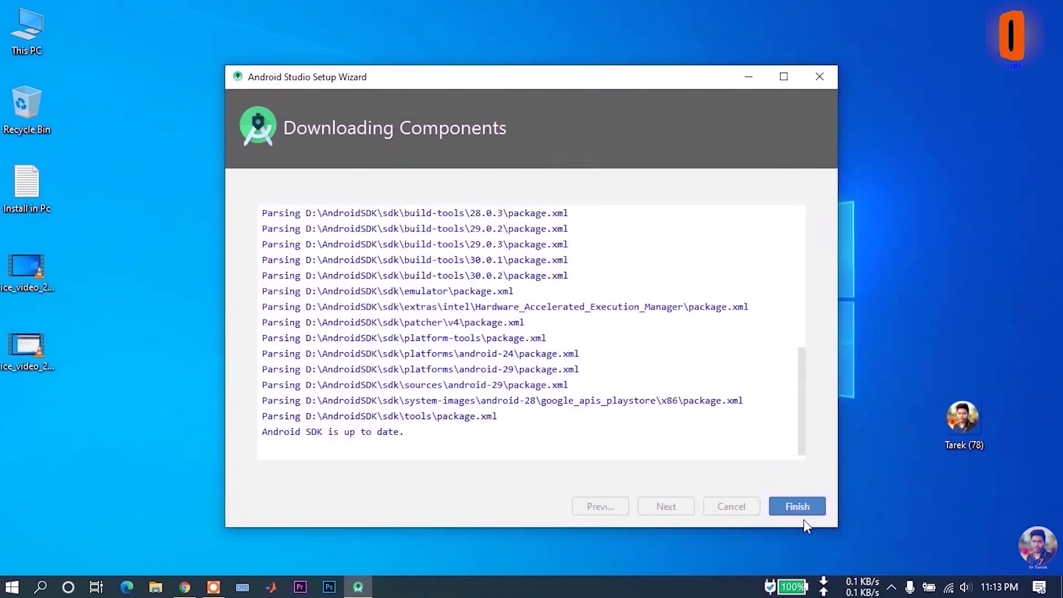
click(816, 509)
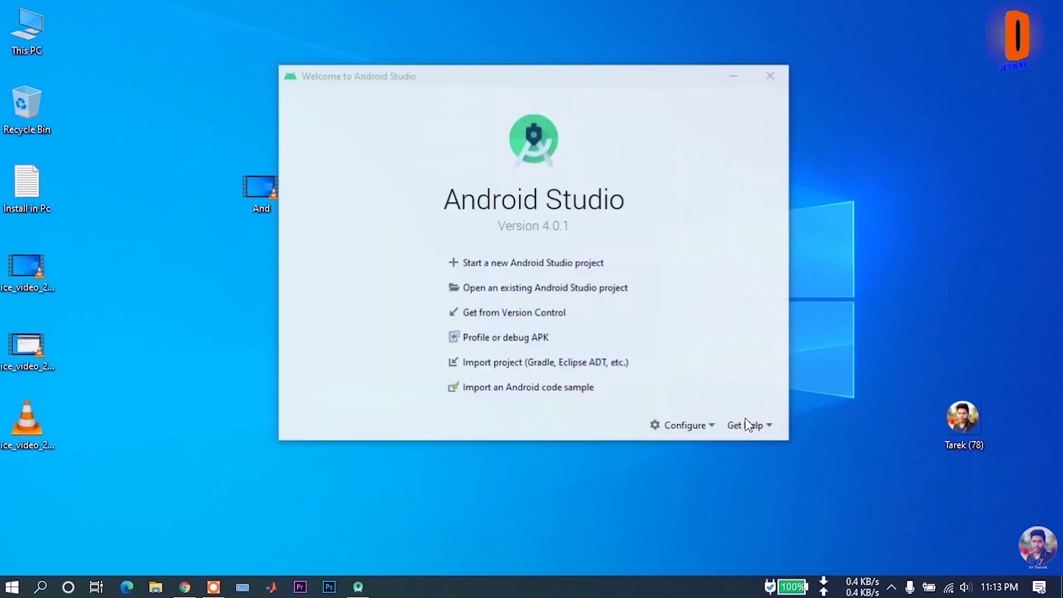
drag(365, 78, 315, 83)
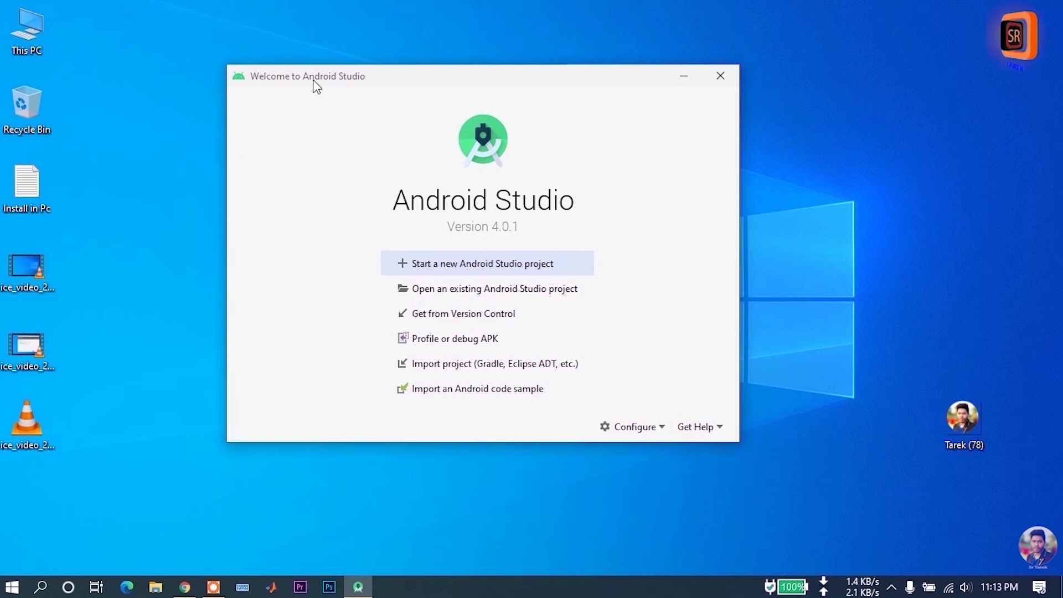
drag(315, 86, 352, 109)
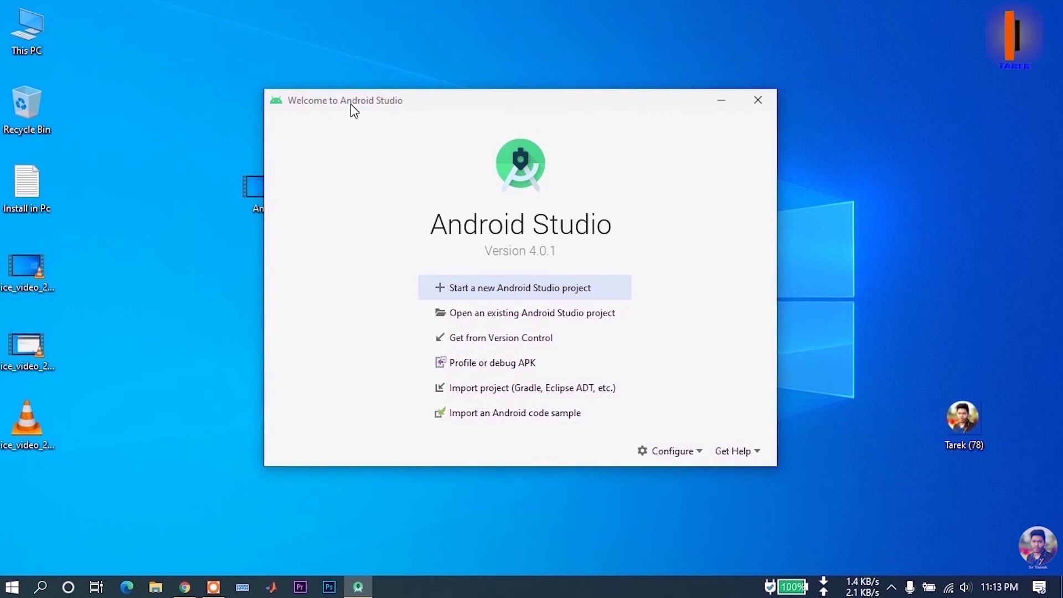
right_click(232, 7)
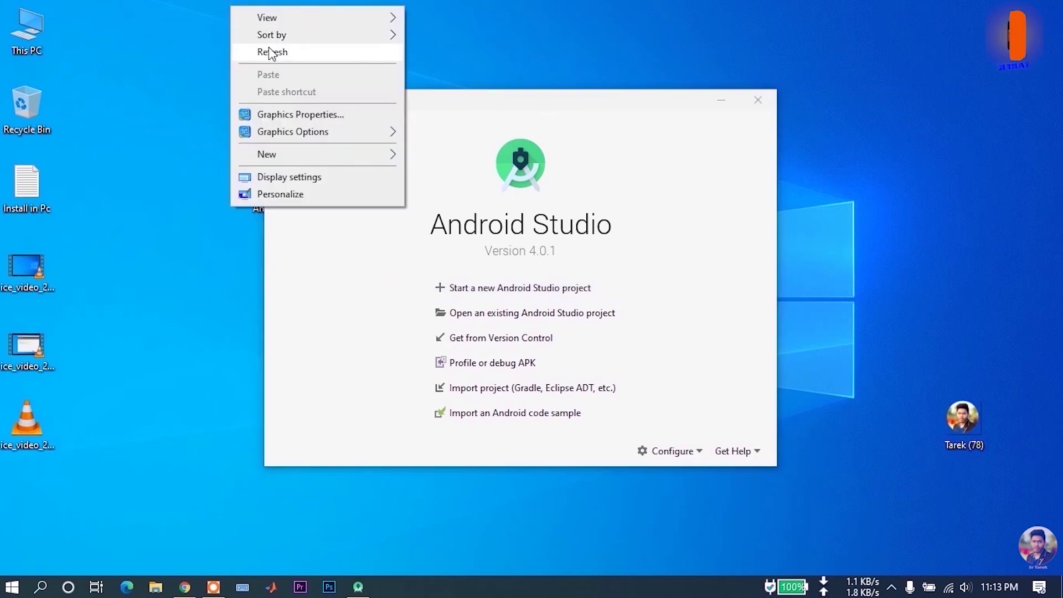
click(269, 52)
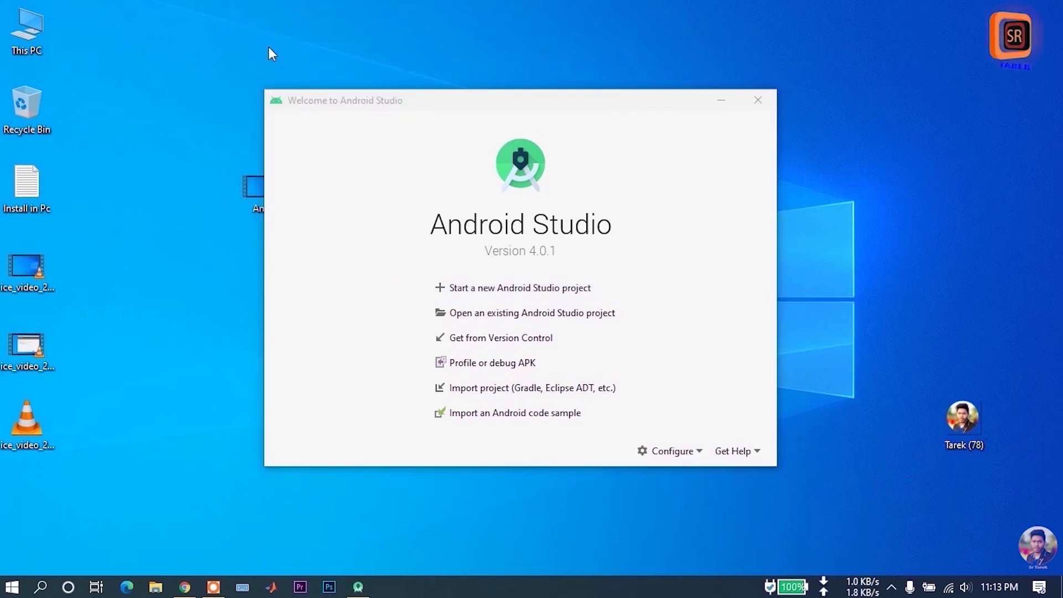